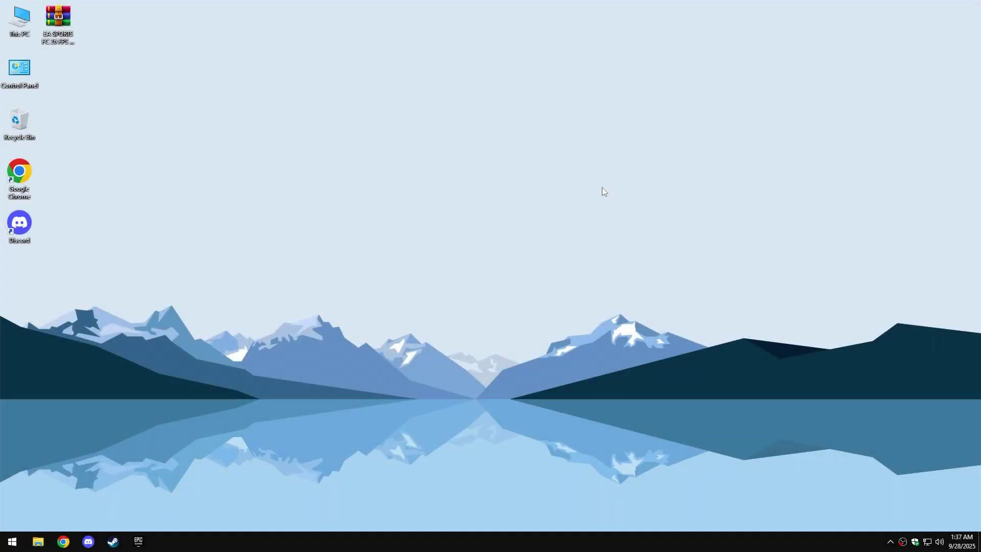
- Open the Gaming section of Windows Settings and leave the Game Bar switched off
left_click(13, 541)
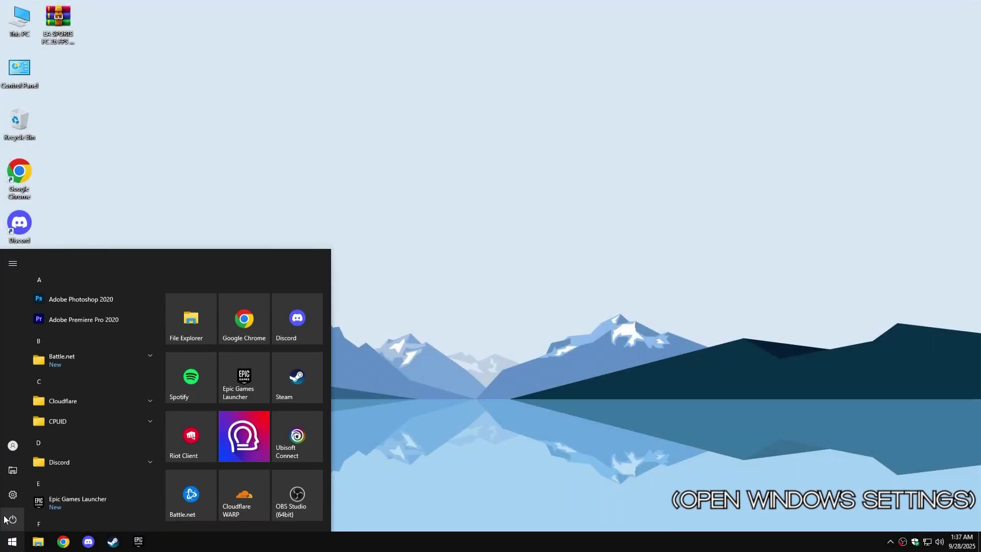
left_click(15, 490)
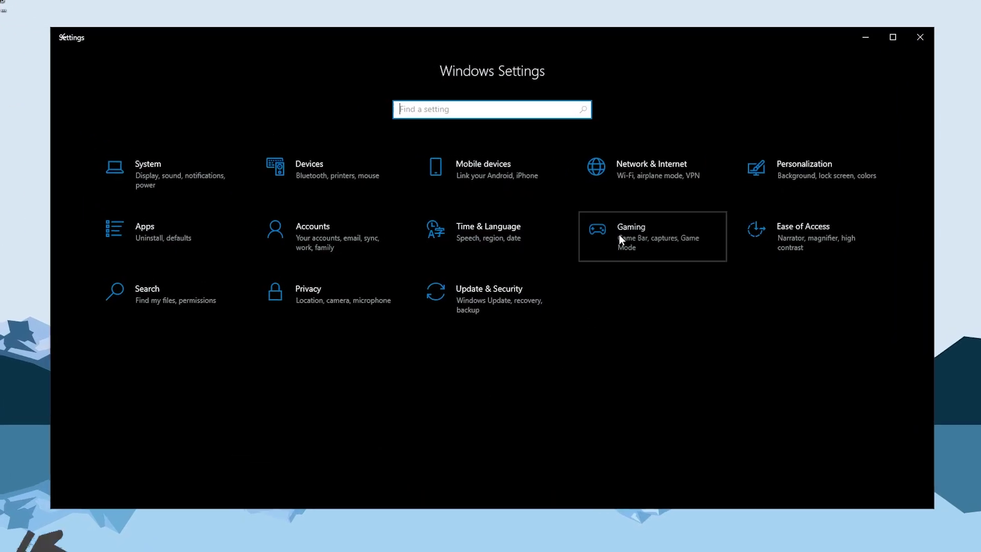
left_click(621, 237)
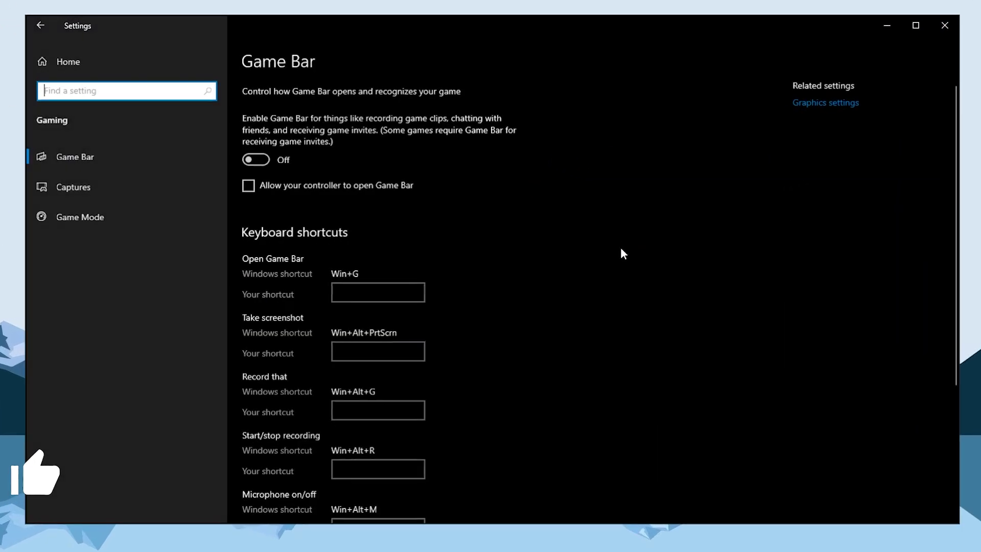
left_click(254, 161)
left_click(255, 160)
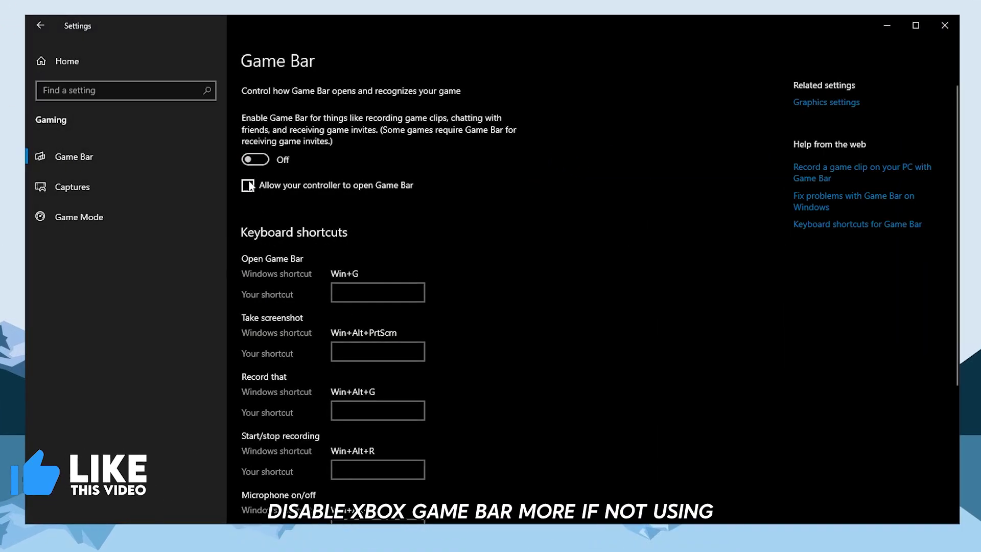
- Make sure Game Mode is switched on in the gaming settings, and close Settings
left_click(120, 219)
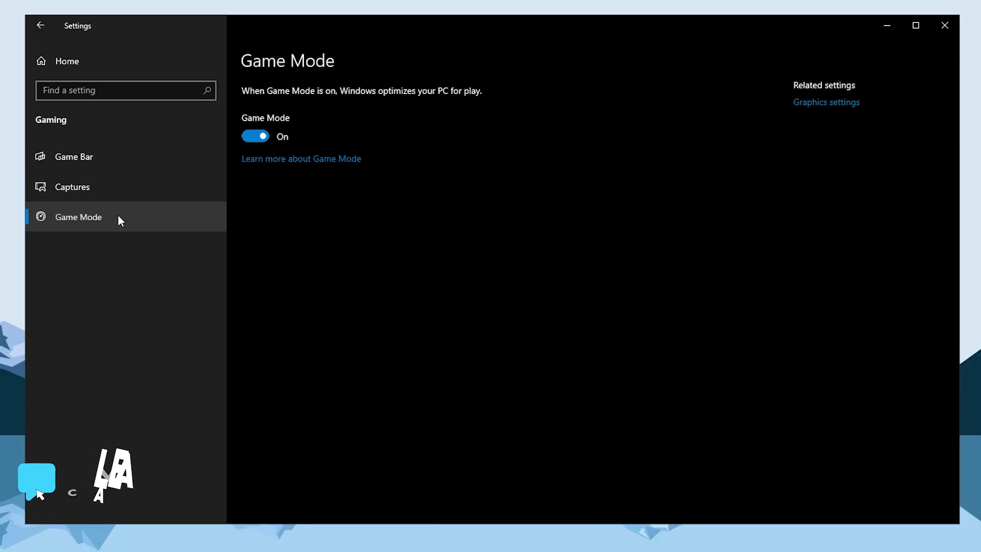
left_click(260, 141)
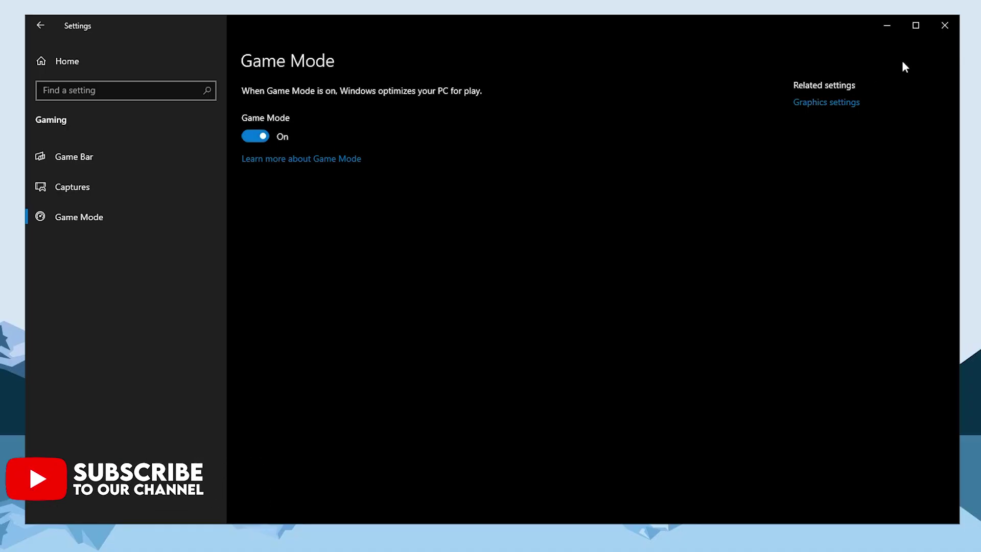
left_click(944, 25)
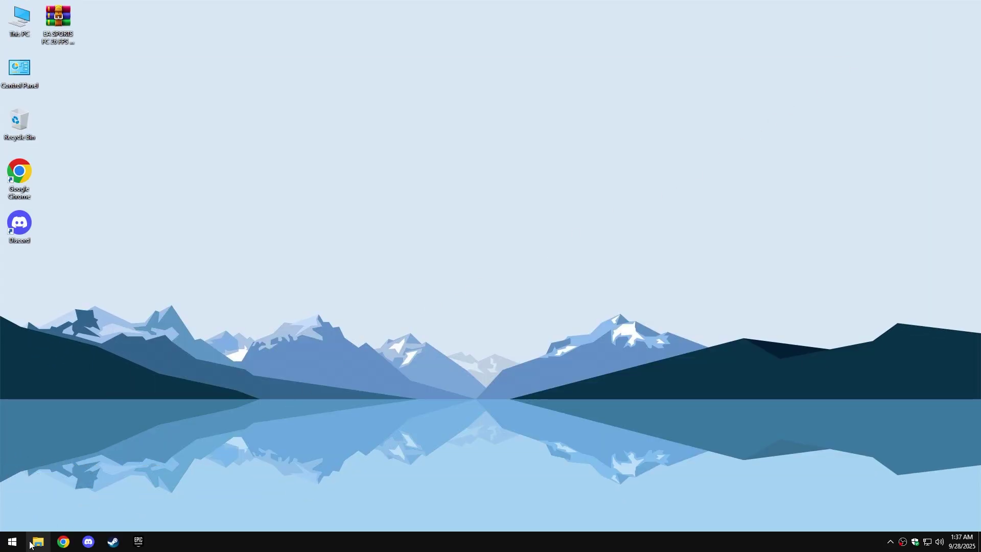
- Launch the Local Group Policy Editor by running gpedit.msc
right_click(12, 542)
left_click(29, 494)
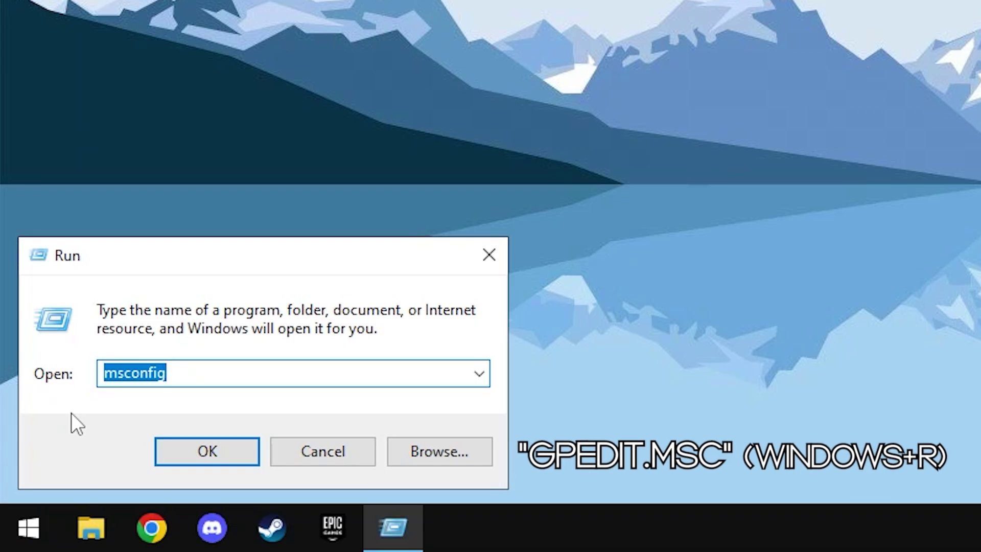
type("gpedi")
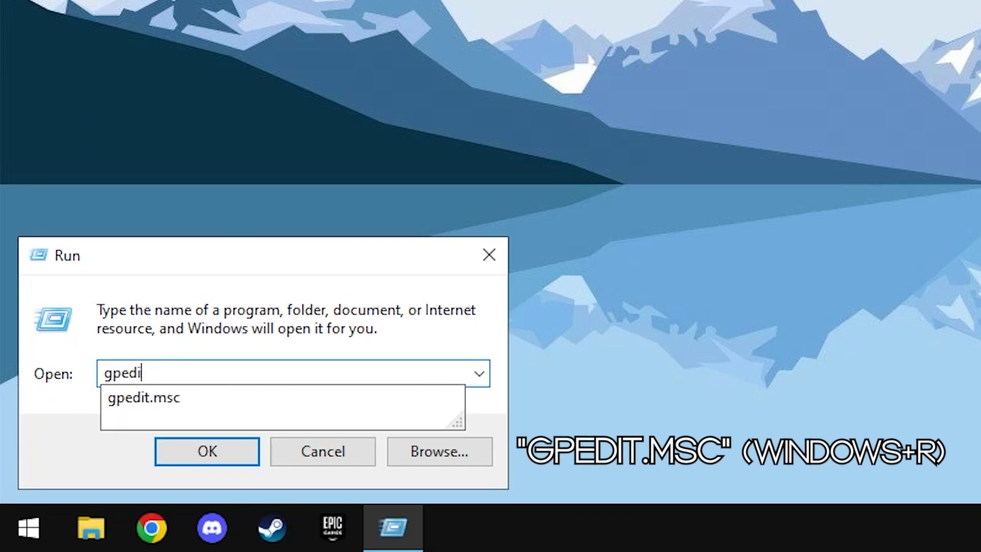
type("t.msc")
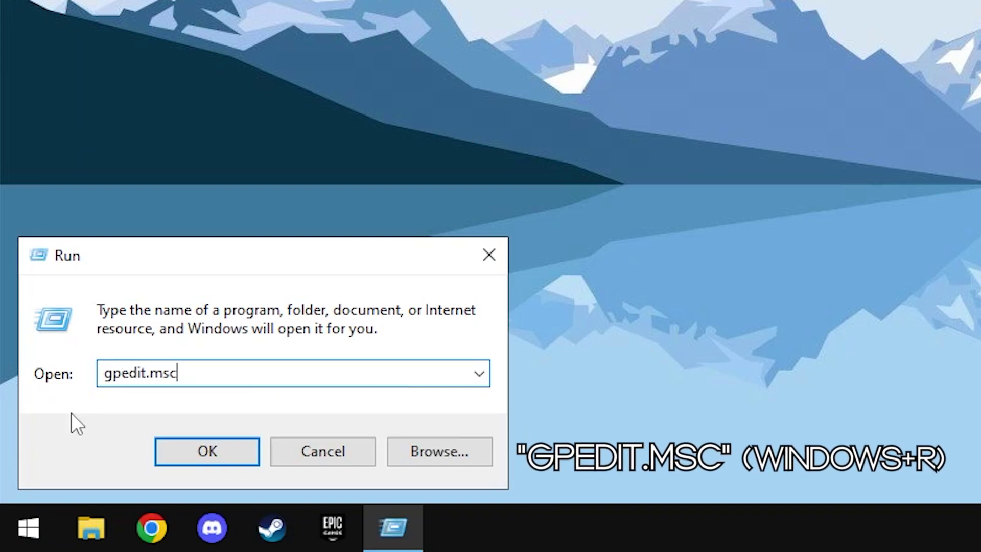
double_click(138, 381)
left_click(184, 378)
key("Return")
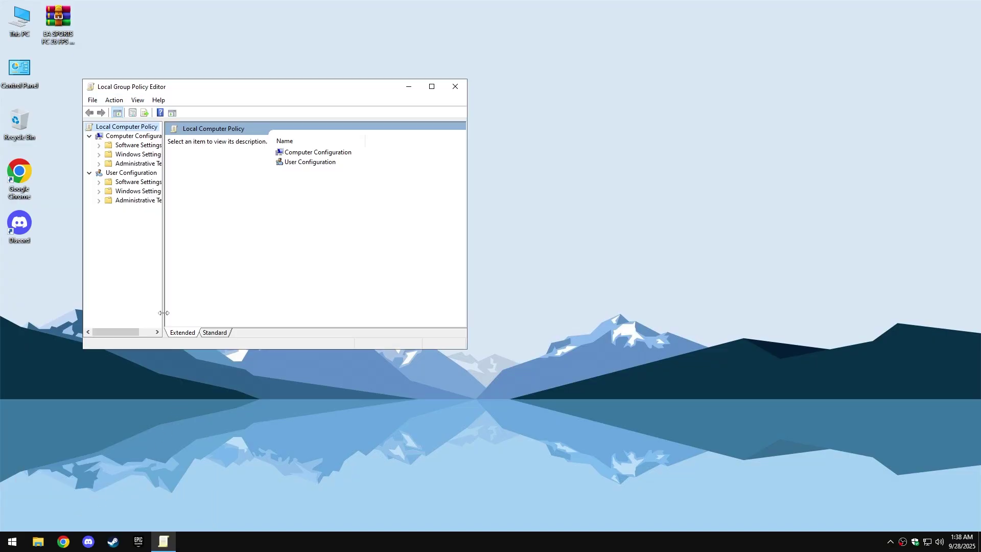
- Enlarge the policy editor and open App Privacy within Windows Components of the Computer Configuration's Administrative Templates
left_click_drag(163, 313, 196, 313)
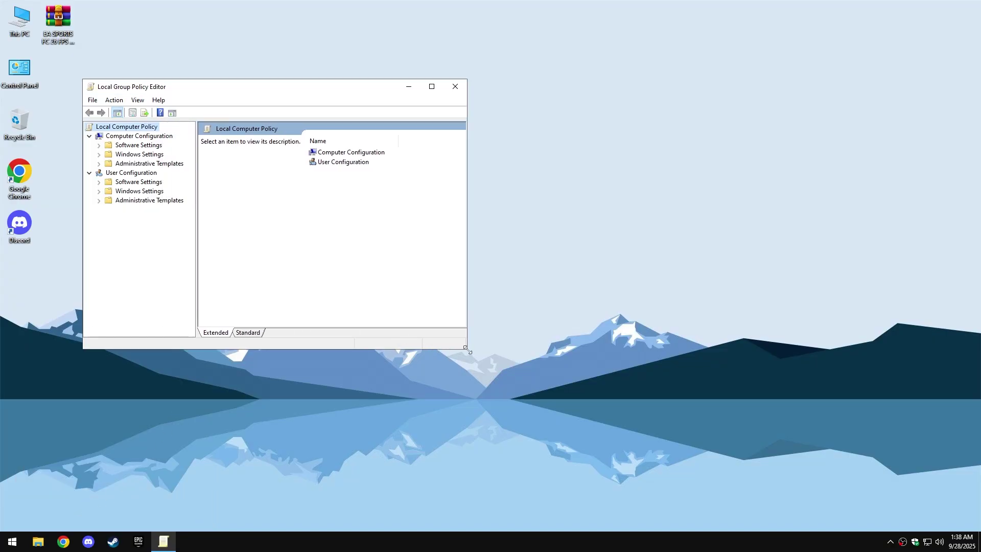
left_click_drag(467, 350, 501, 383)
left_click(132, 164)
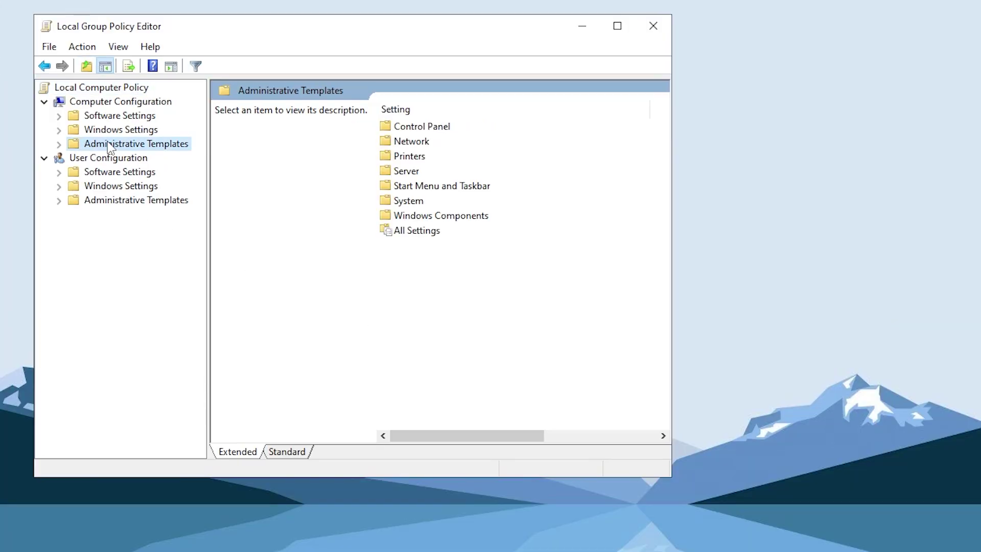
double_click(411, 216)
left_click(398, 173)
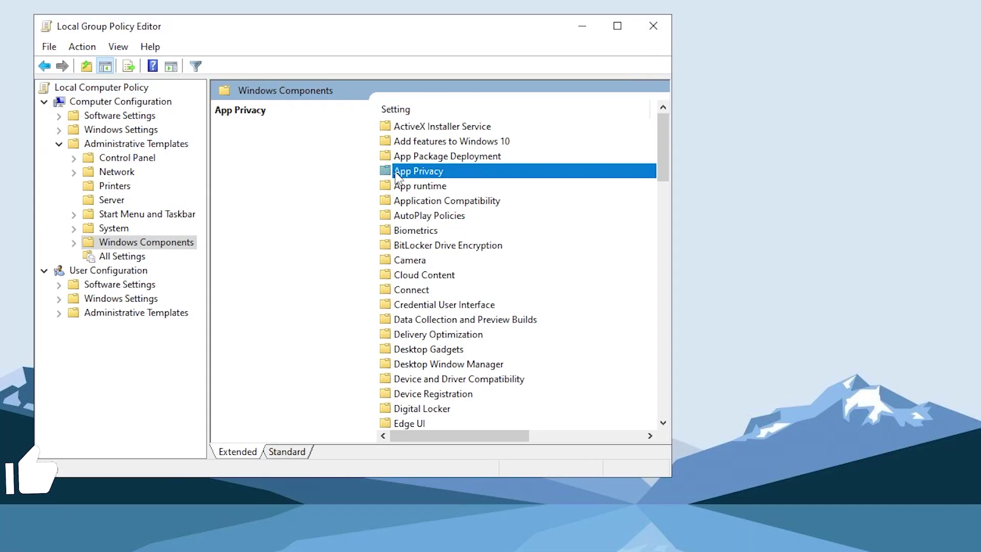
double_click(398, 172)
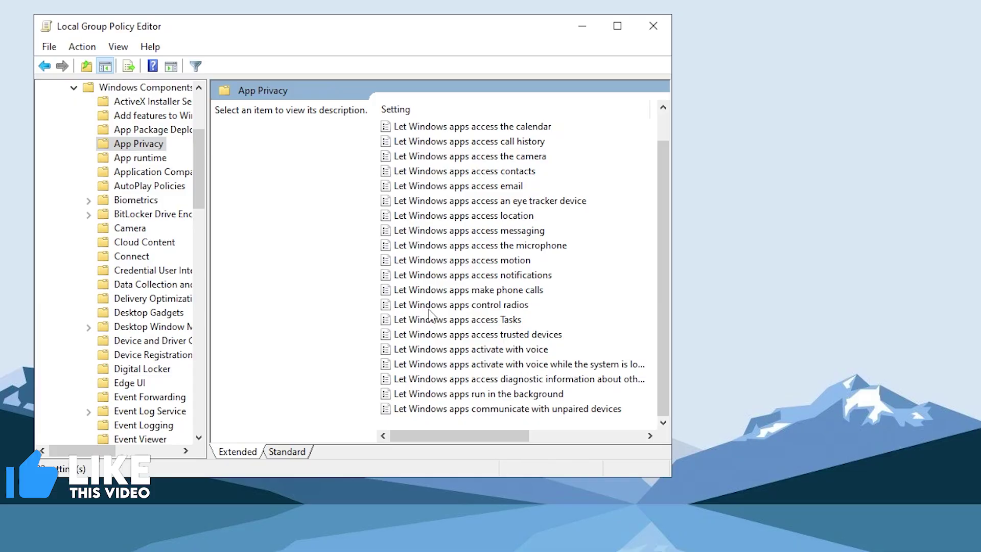
- Set the policy "Let Windows apps run in the background" to Disabled and apply it
left_click(517, 396)
left_click_drag(486, 438, 493, 425)
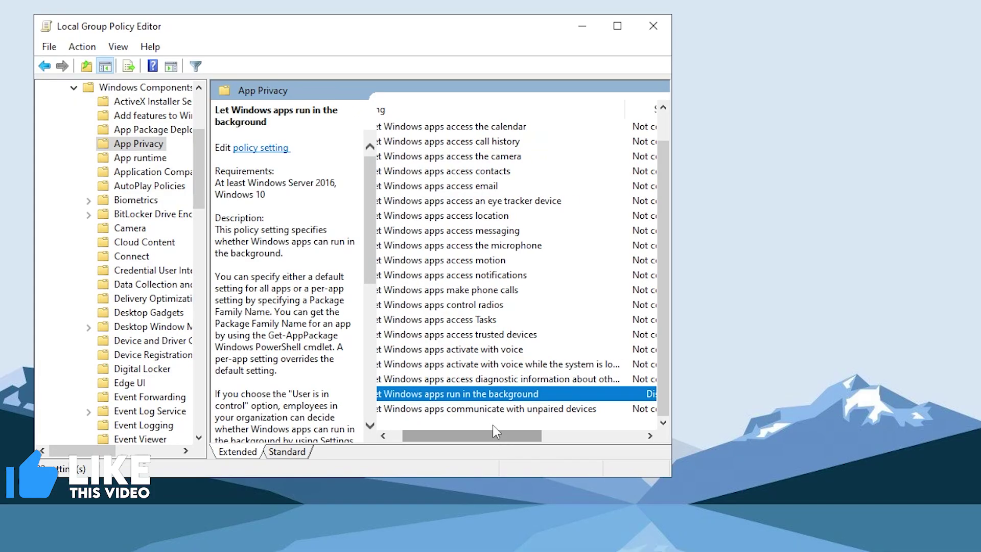
double_click(479, 395)
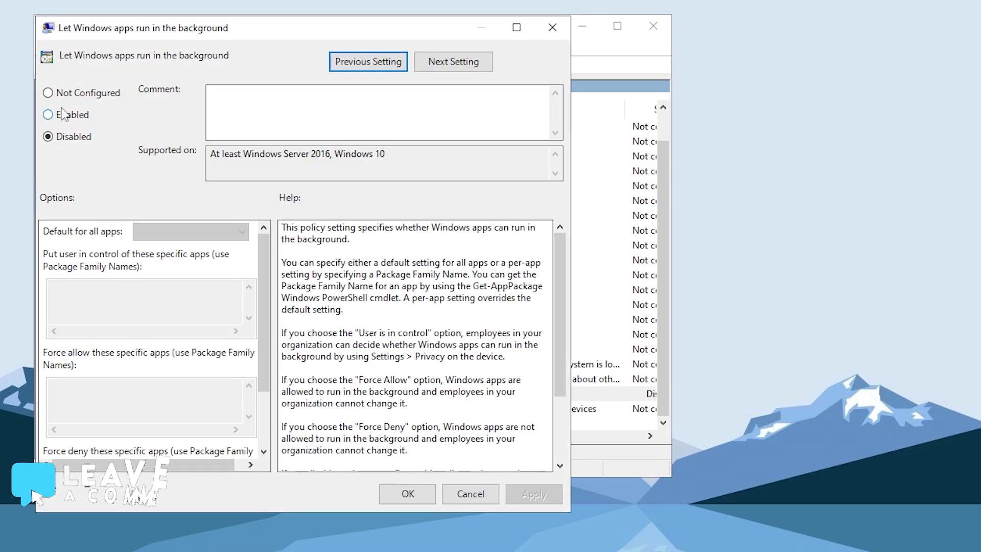
left_click(72, 95)
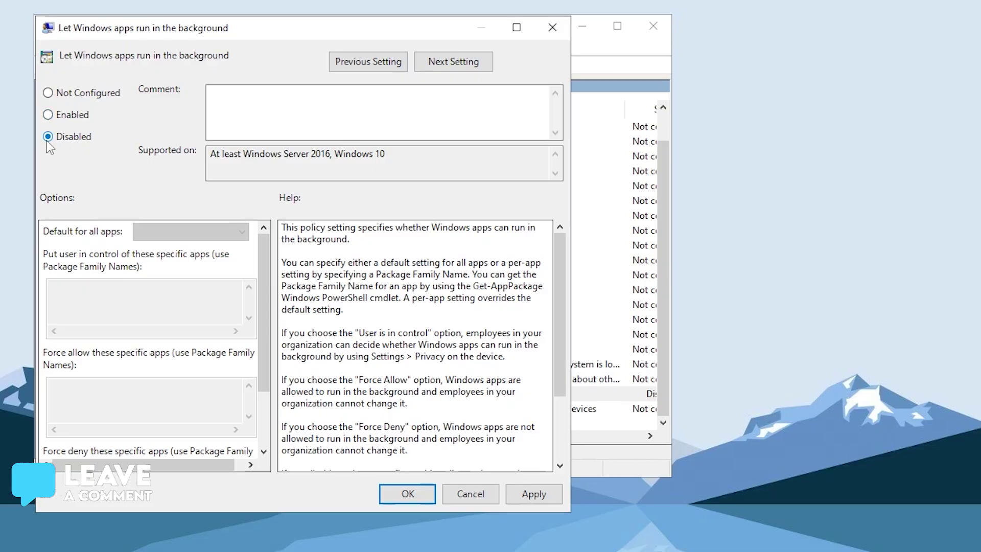
left_click(532, 494)
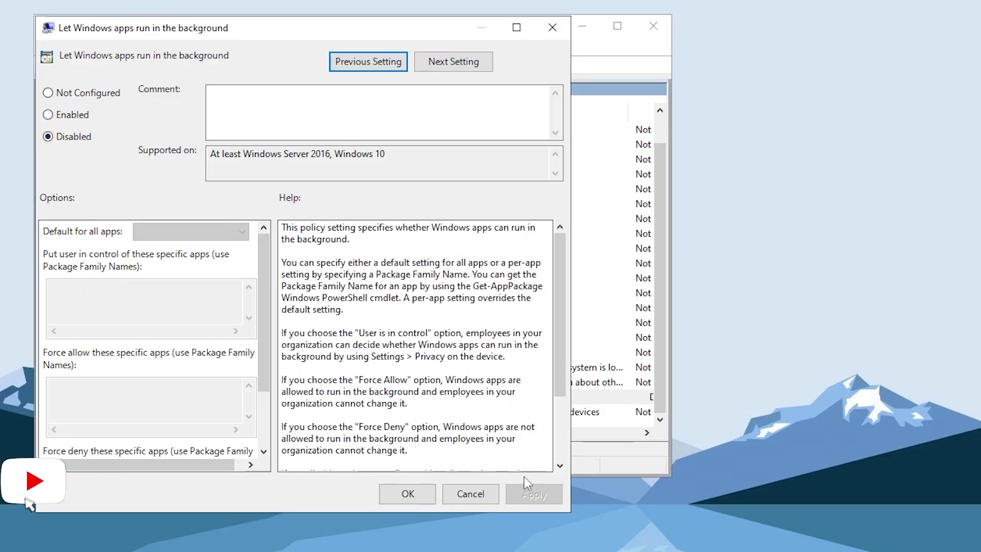
left_click(421, 500)
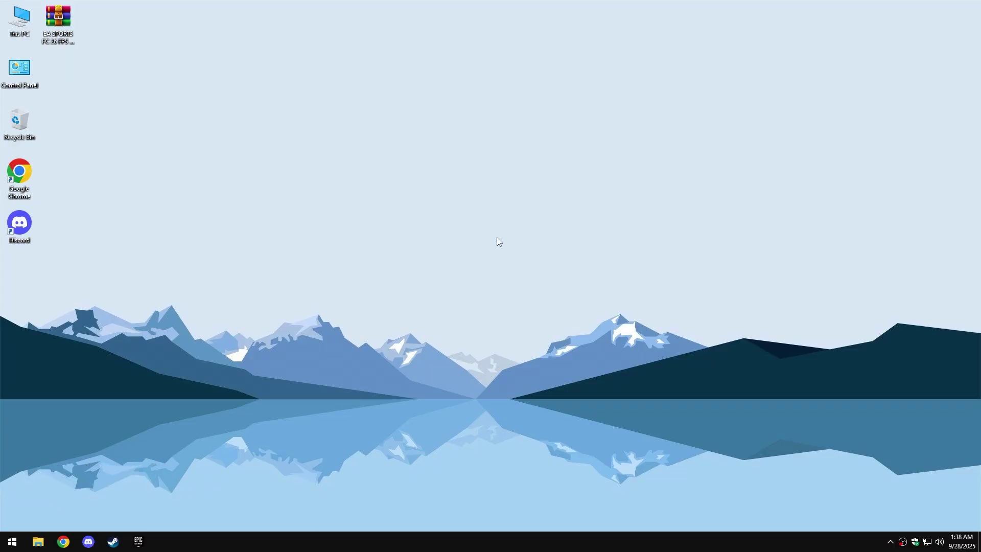
- Launch System Configuration by running msconfig
right_click(13, 541)
left_click(11, 504)
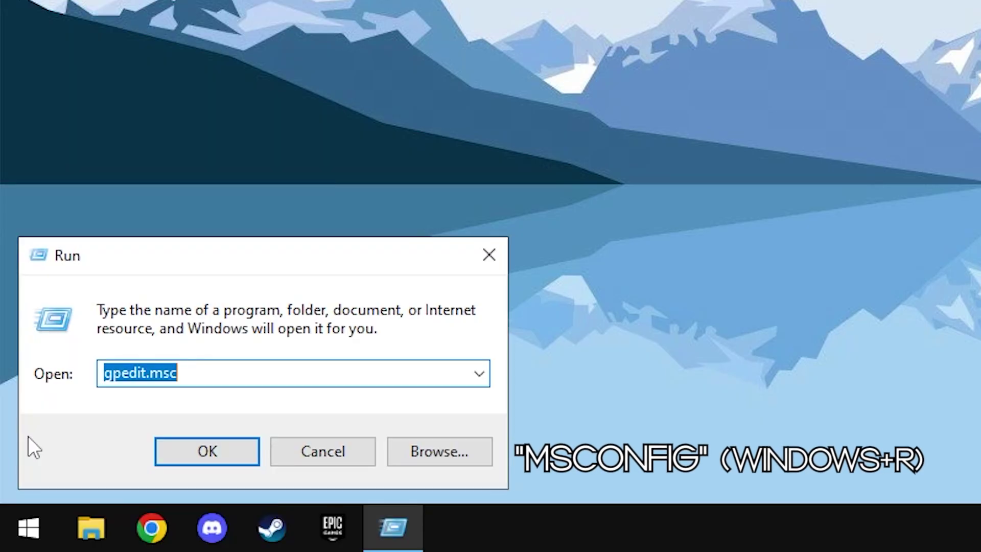
type("msconfig")
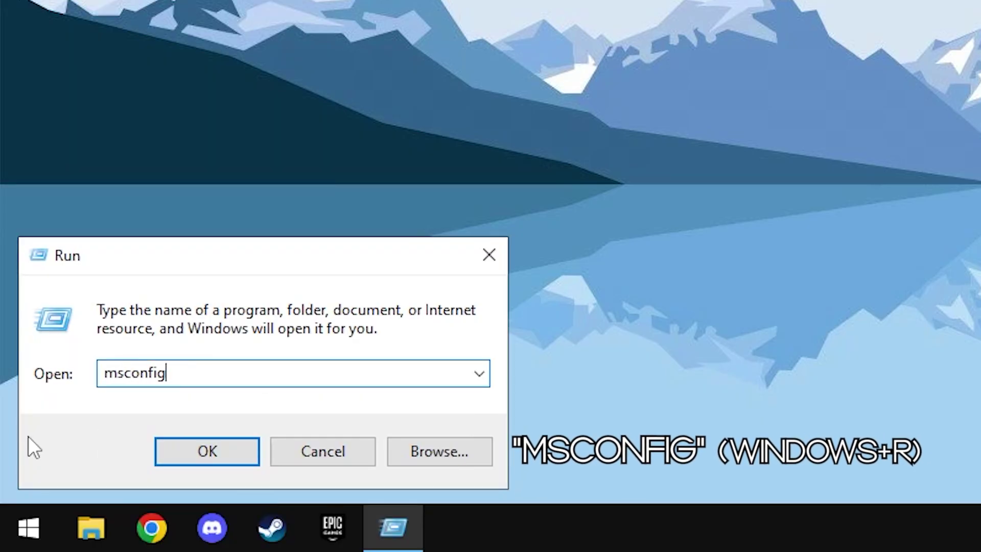
double_click(182, 365)
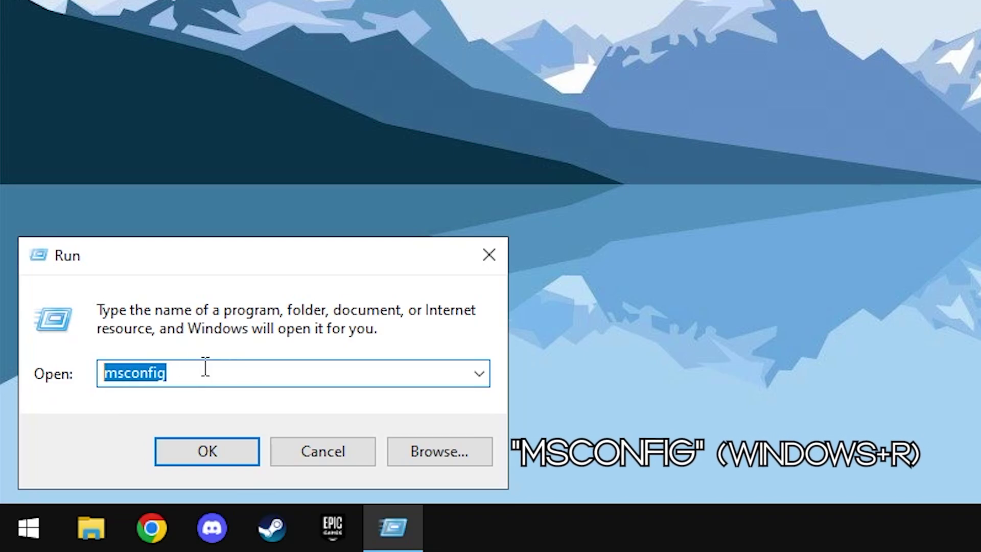
left_click(204, 366)
left_click(207, 447)
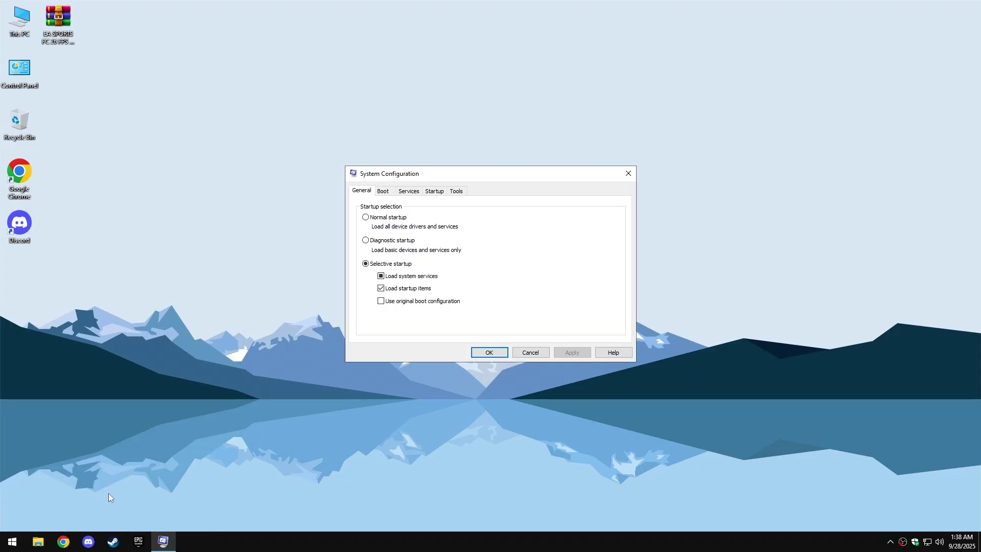
- In the advanced boot options, enable the number of processors setting and set it to 4
left_click(387, 193)
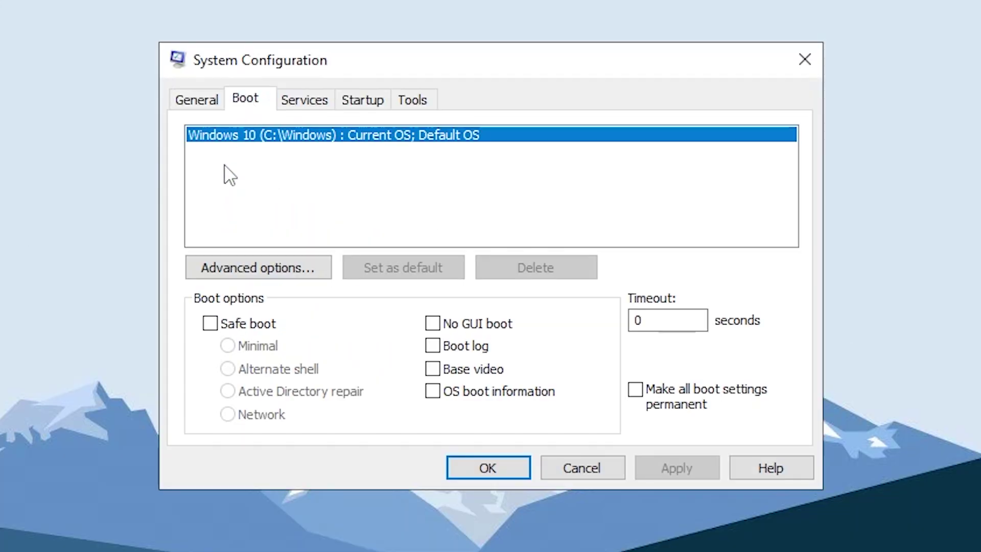
left_click(259, 265)
left_click(287, 103)
left_click(301, 135)
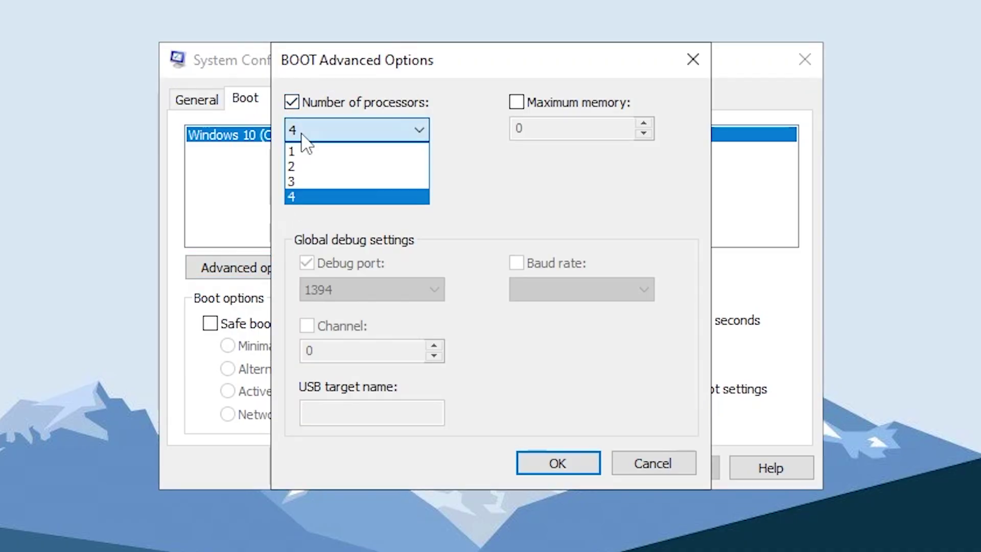
left_click(302, 134)
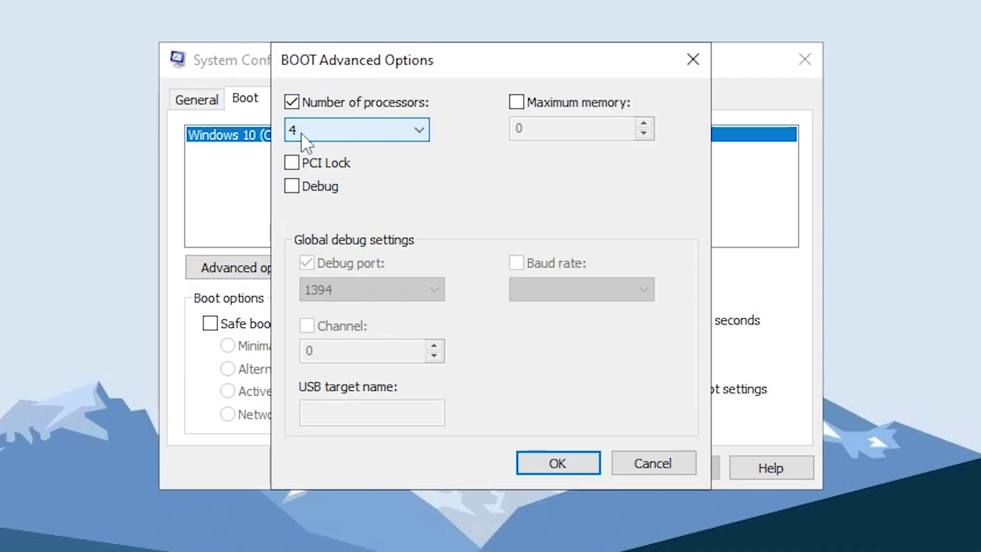
left_click(551, 462)
- Apply the boot configuration and exit System Configuration without restarting
left_click(678, 475)
left_click(519, 470)
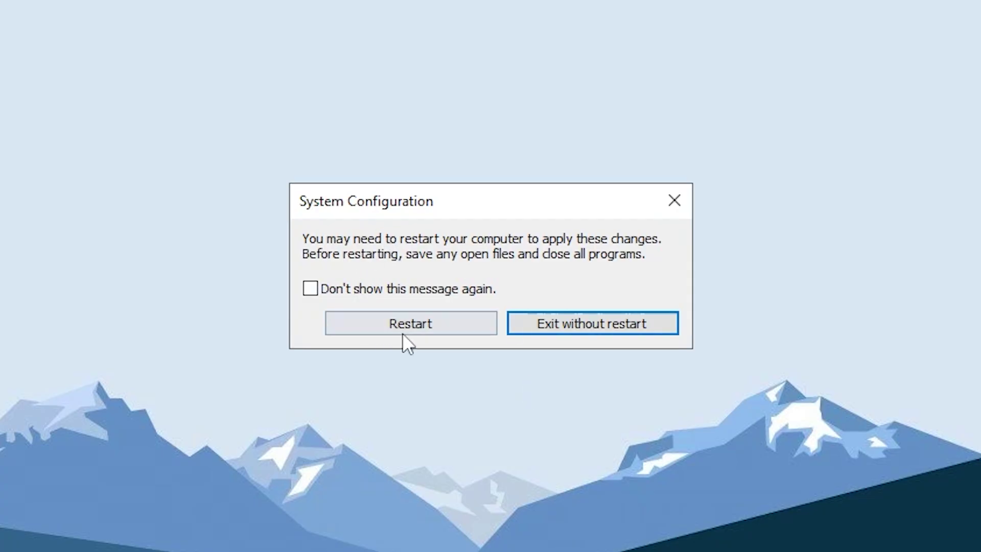
left_click(550, 323)
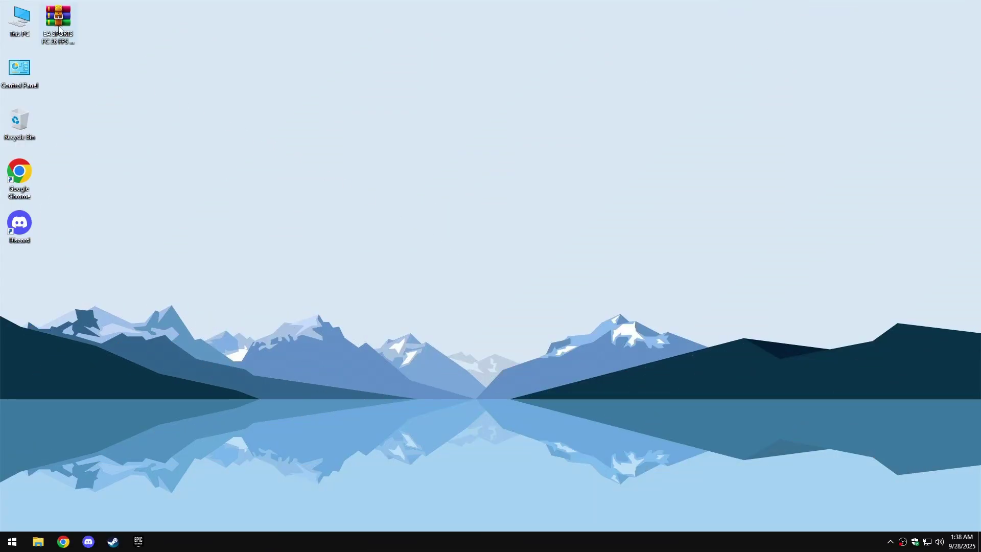
- Extract the EA SPORTS FC 26 FPS Optimization Pack folder from its archive and place it beside the archive on the desktop
left_click_drag(58, 28, 288, 132)
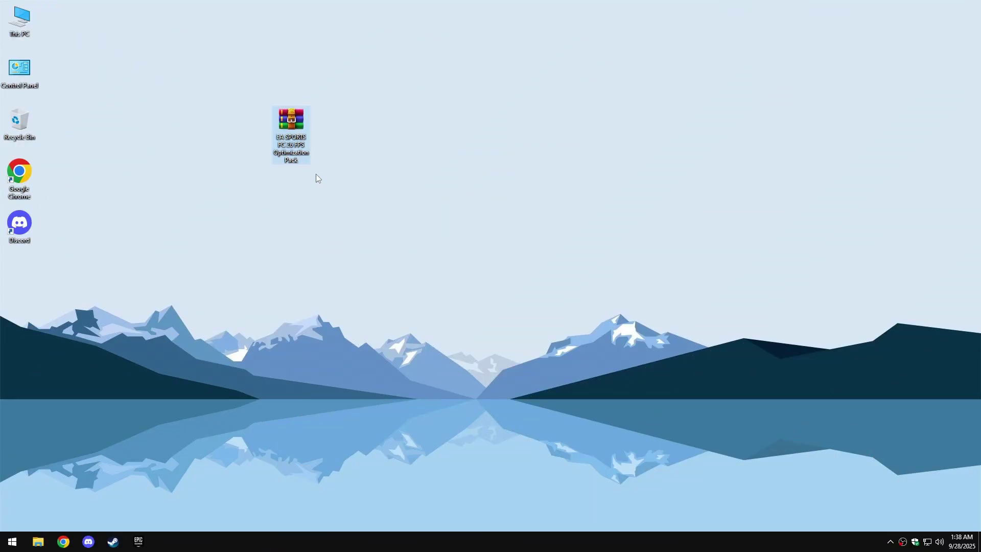
double_click(290, 147)
left_click(128, 152)
left_click(493, 137)
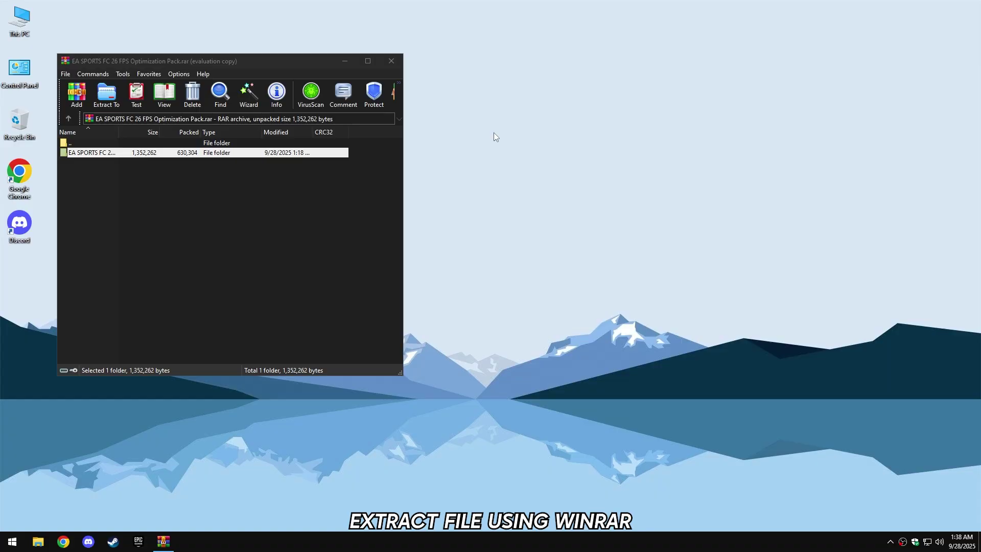
left_click(392, 61)
left_click_drag(517, 126, 376, 125)
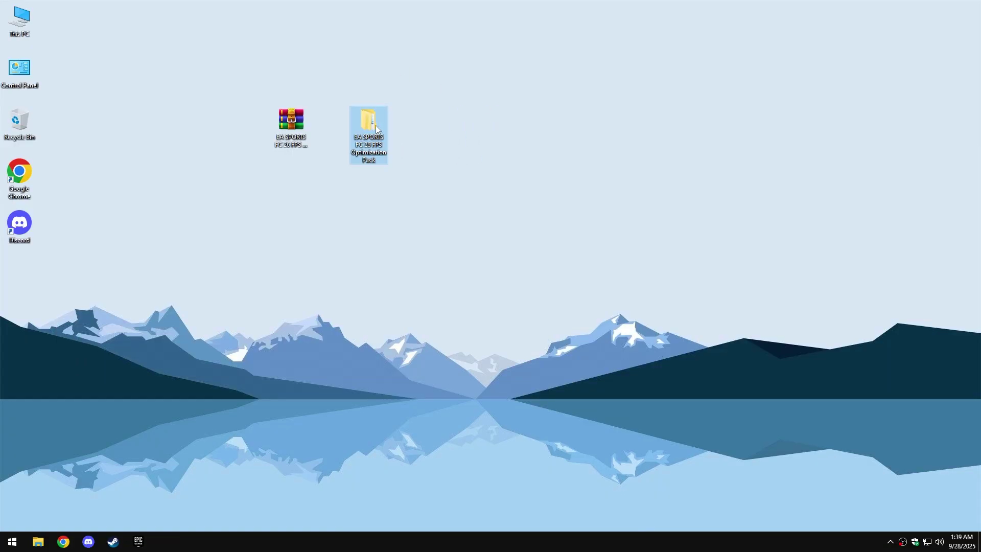
- Open the optimization pack's 1 - FC26 Priority folder and merge the FC26 HighPriority file into the registry
left_click_drag(313, 99, 402, 184)
double_click(369, 123)
left_click(287, 134)
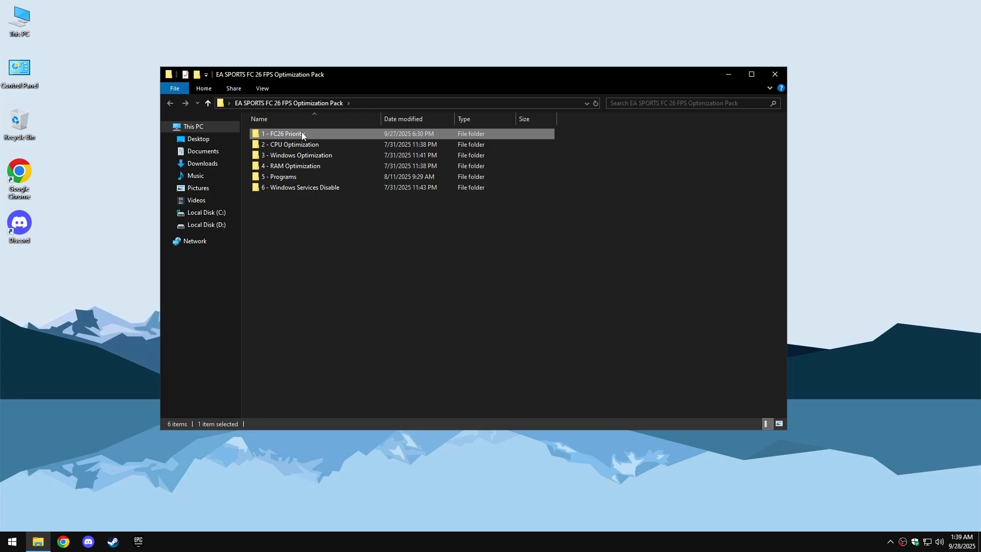
double_click(302, 133)
left_click(297, 145)
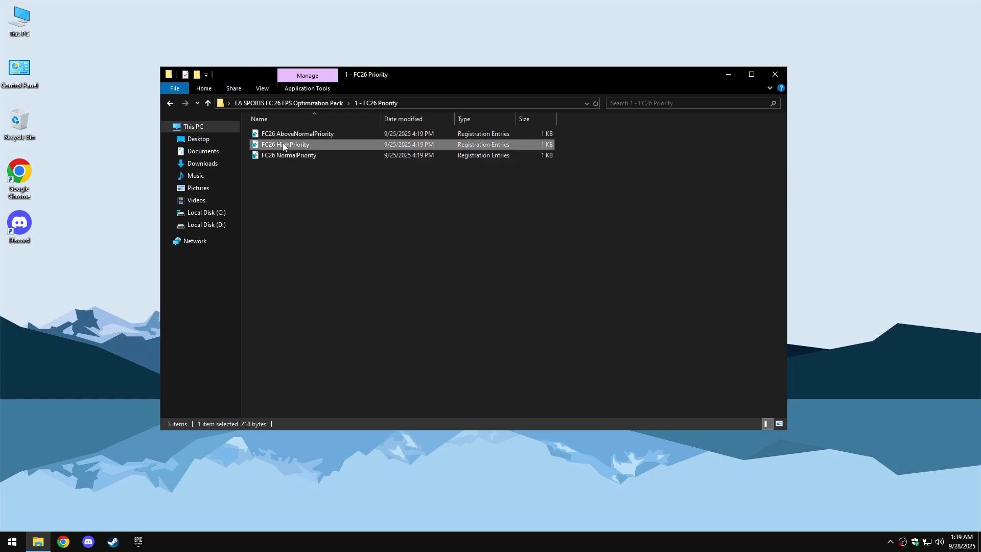
double_click(314, 145)
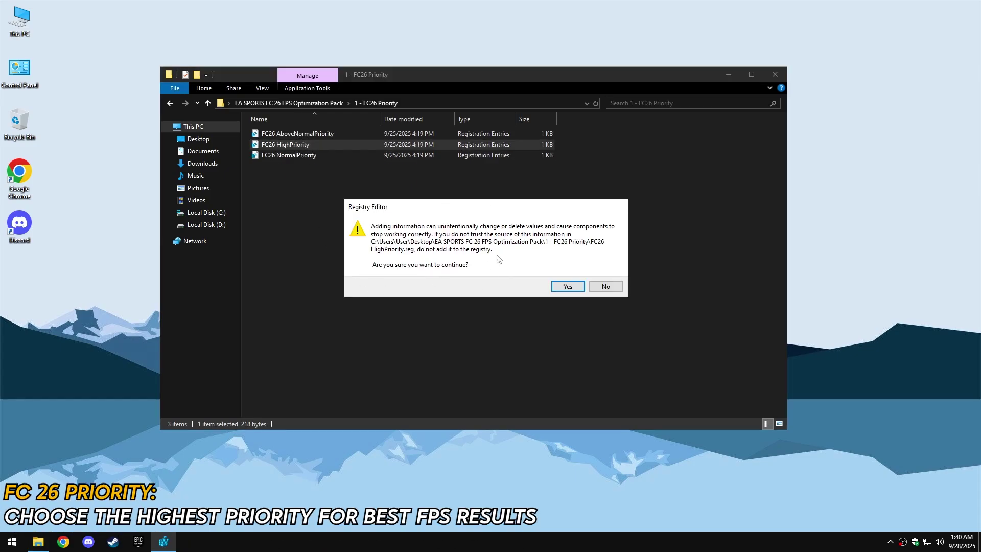
left_click(568, 286)
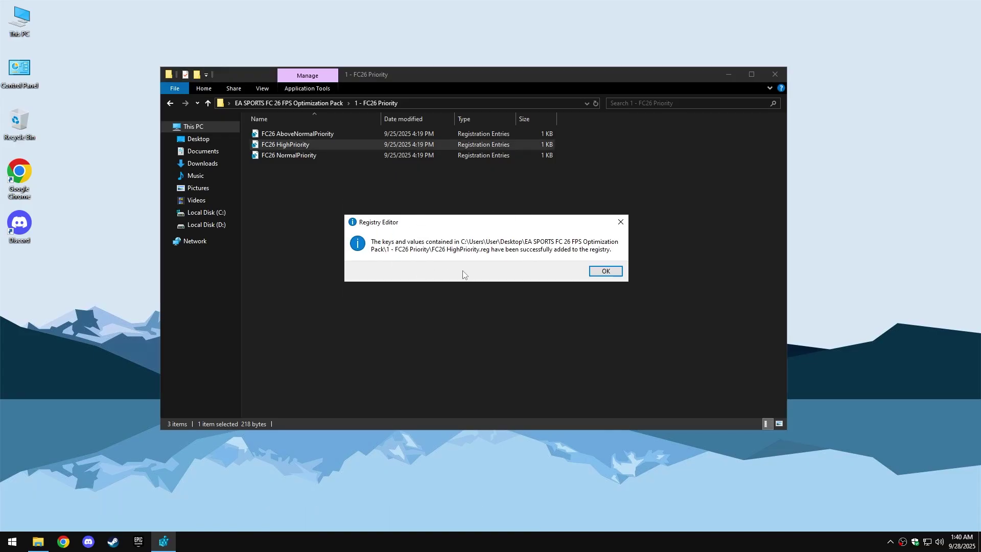
left_click(605, 272)
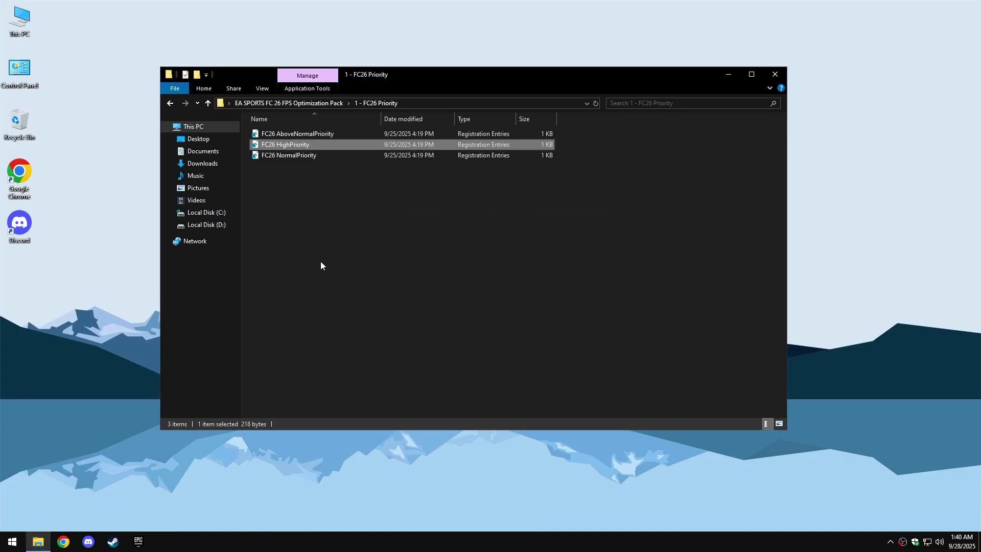
- Merge the INTEL CPU Priority file from the pack's 2 - CPU Optimization INTEL folder into the registry
left_click(171, 103)
double_click(286, 145)
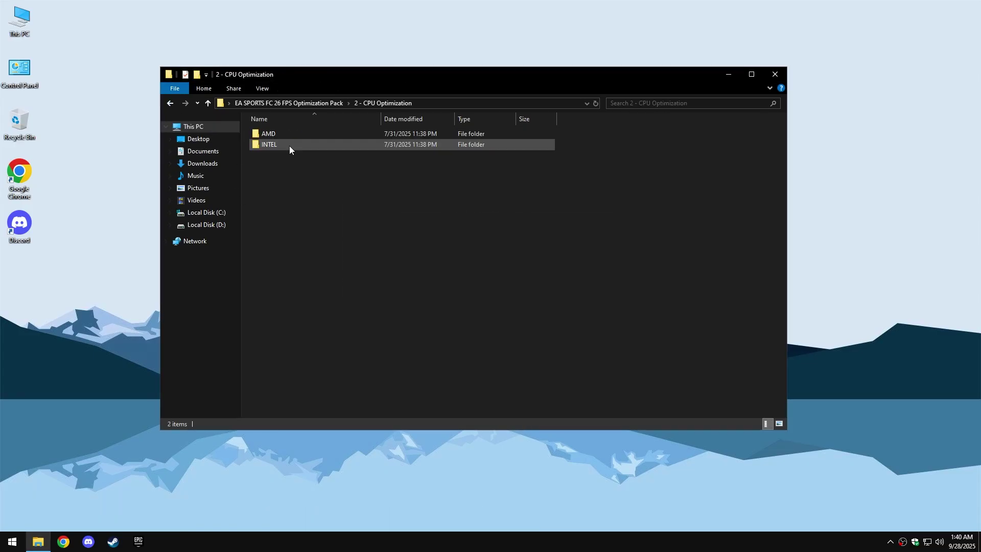
double_click(293, 145)
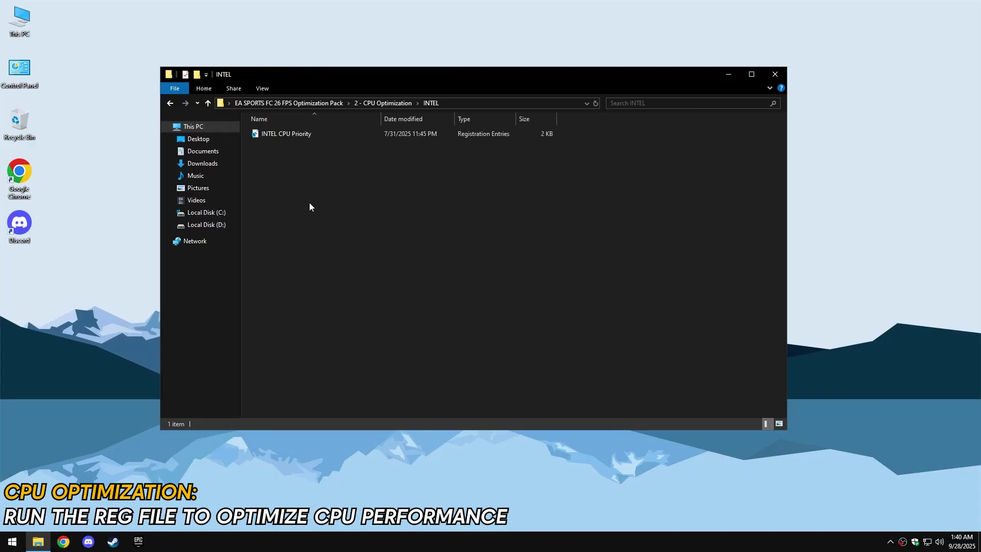
left_click(298, 137)
double_click(298, 136)
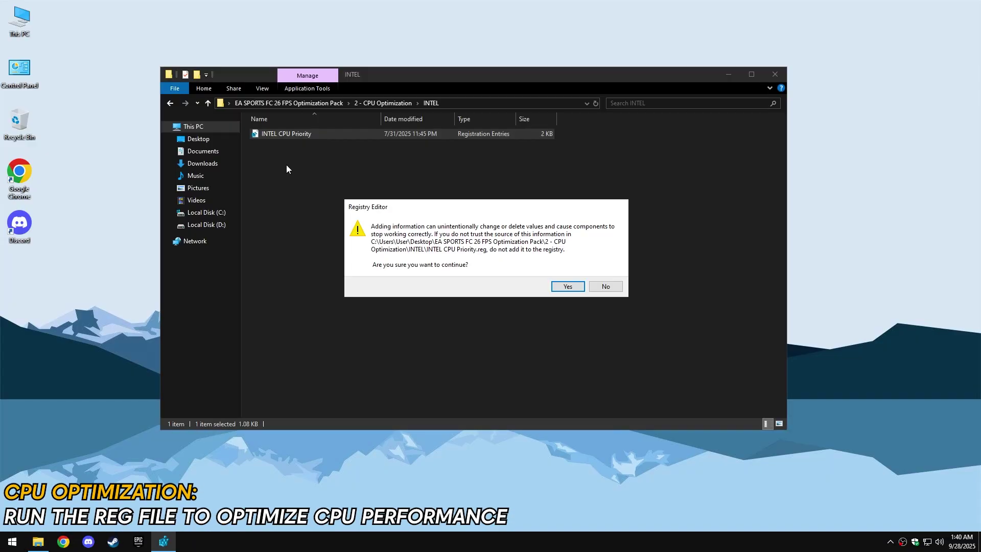
left_click(567, 287)
left_click(606, 275)
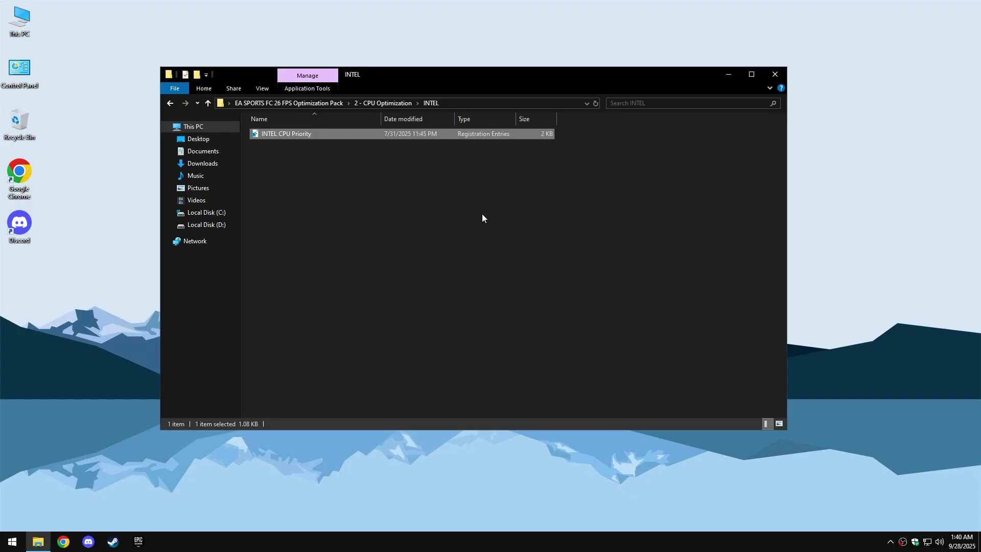
- Return to the pack's main folder and open the 3 - Windows Optimization folder
left_click(170, 102)
left_click(170, 102)
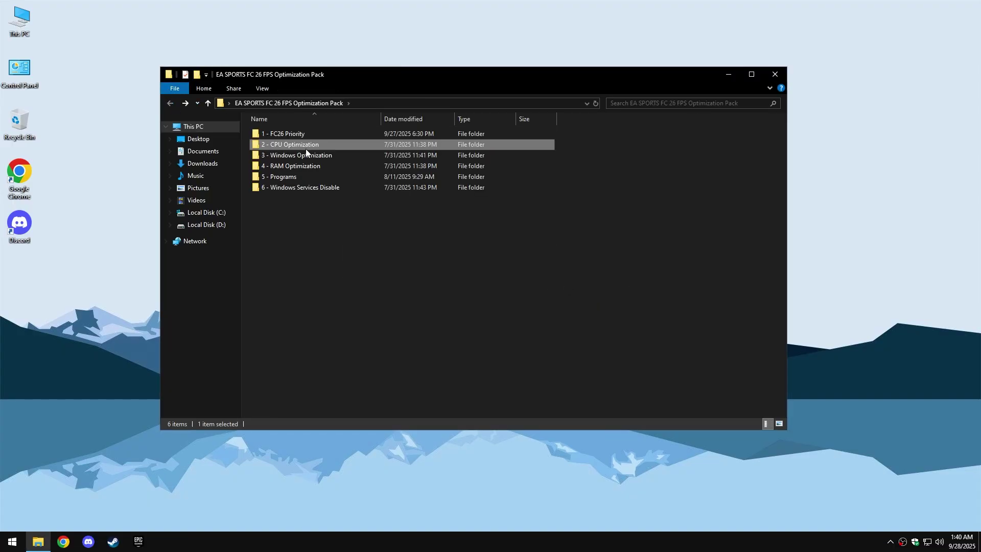
left_click(315, 156)
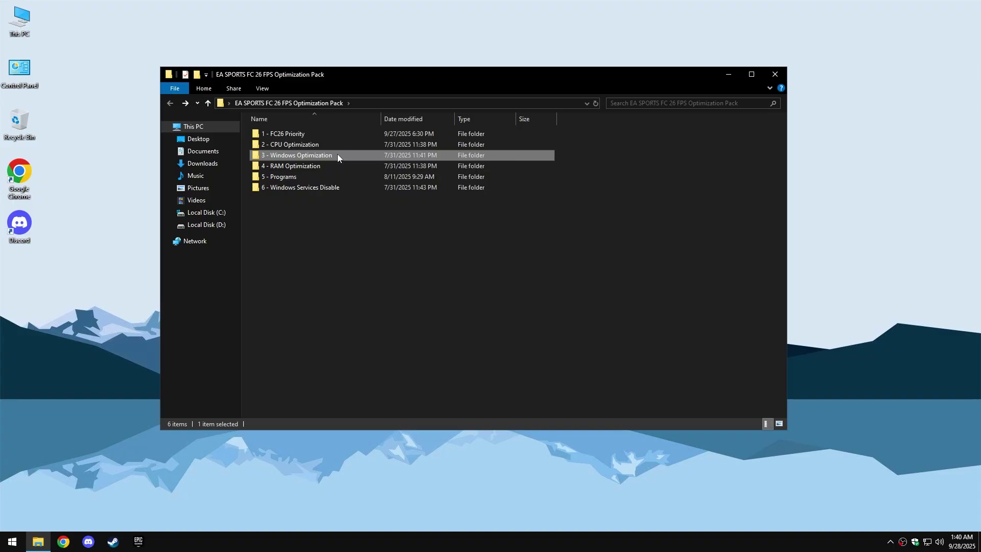
double_click(337, 155)
- Search Windows for "restore point" and open the Create a restore point settings
key("super")
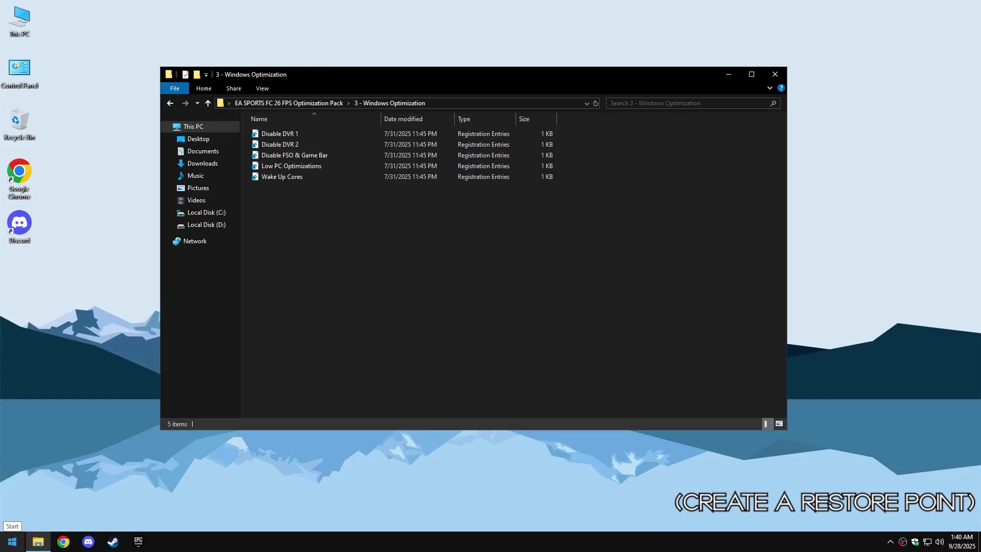
type("resto")
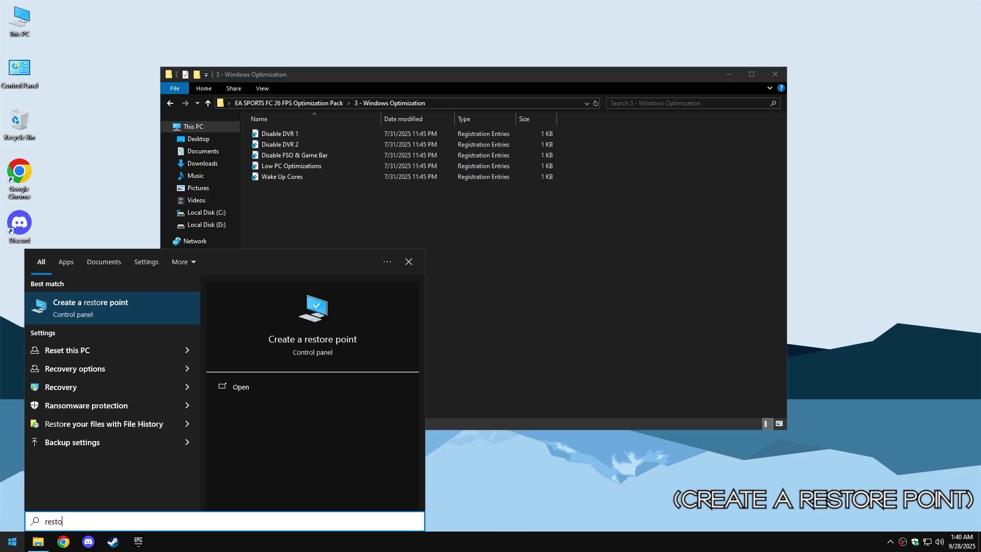
type("re point")
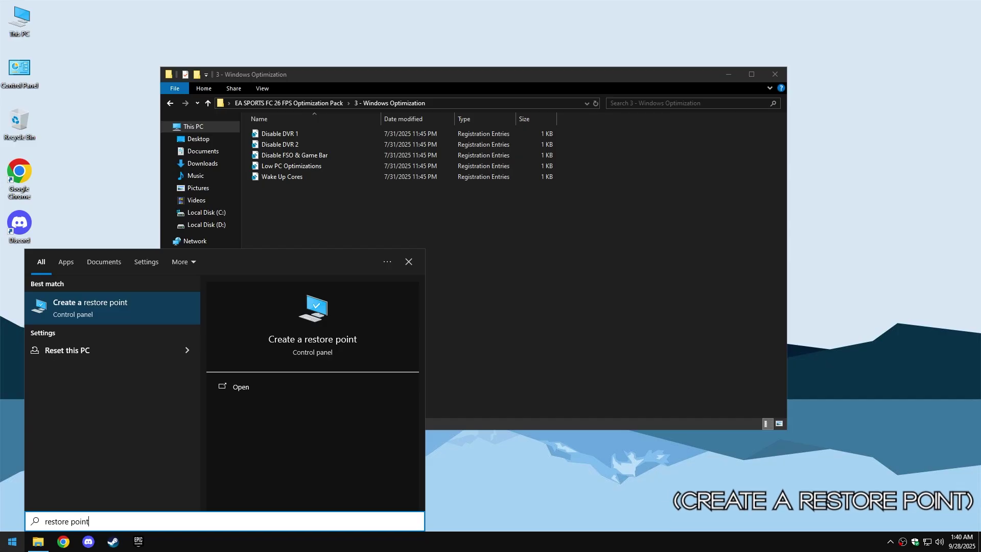
left_click(259, 380)
- Create a system restore point described as "Restore Point" with the C: system drive selected, and close System Properties
left_click(189, 270)
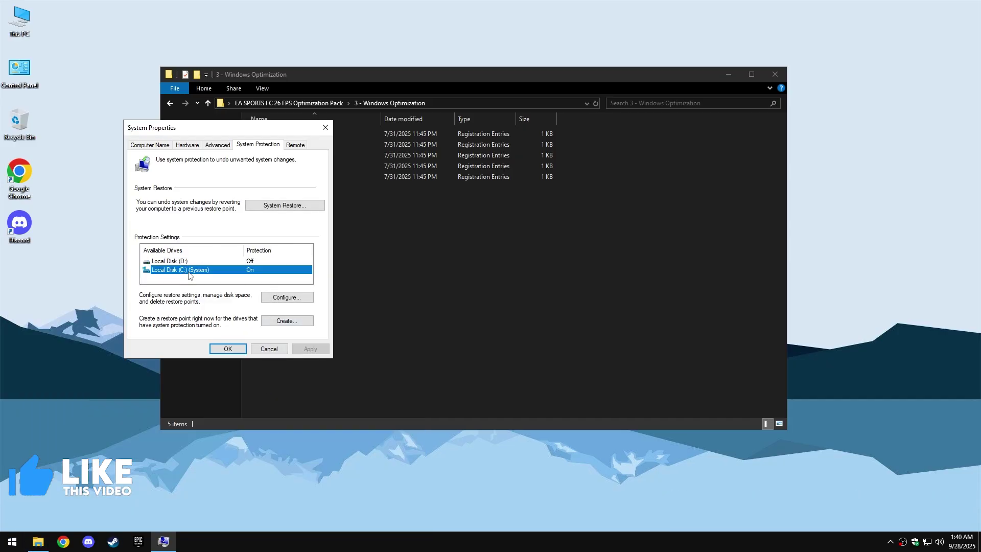
left_click(270, 319)
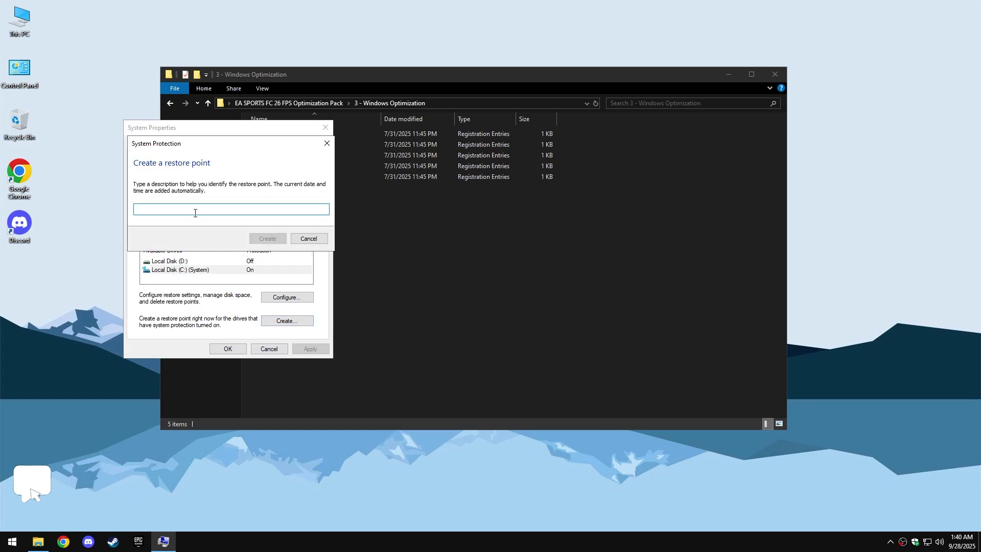
type("Res")
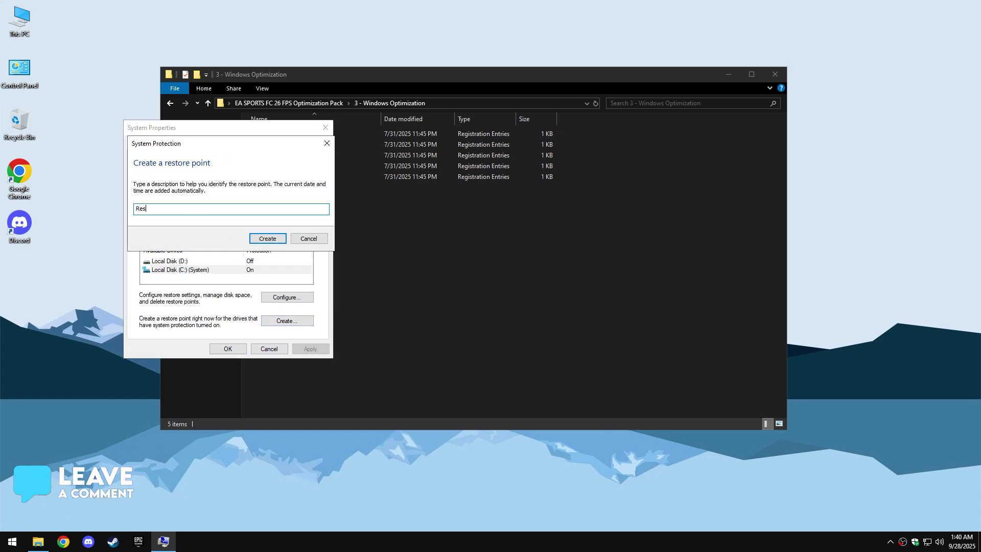
type("tore ")
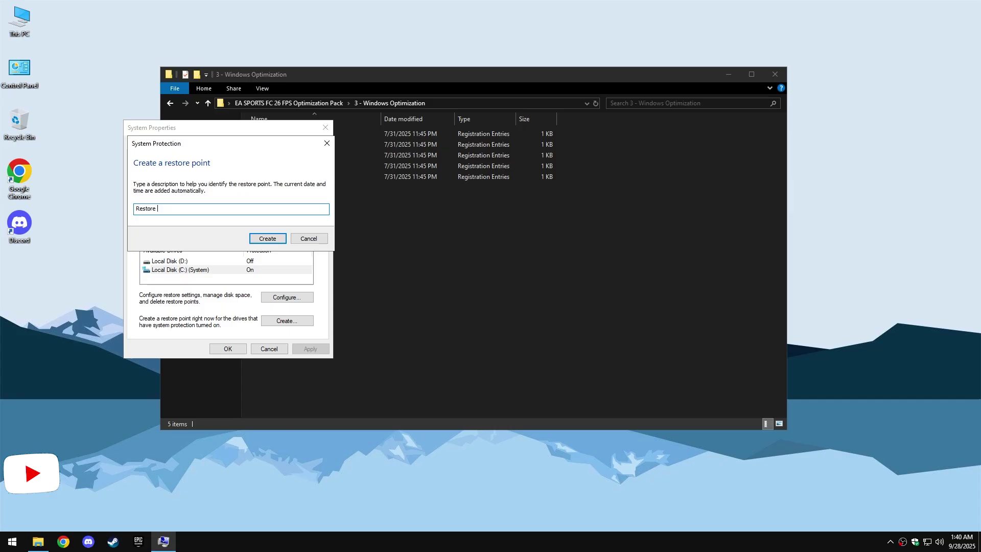
type("Point")
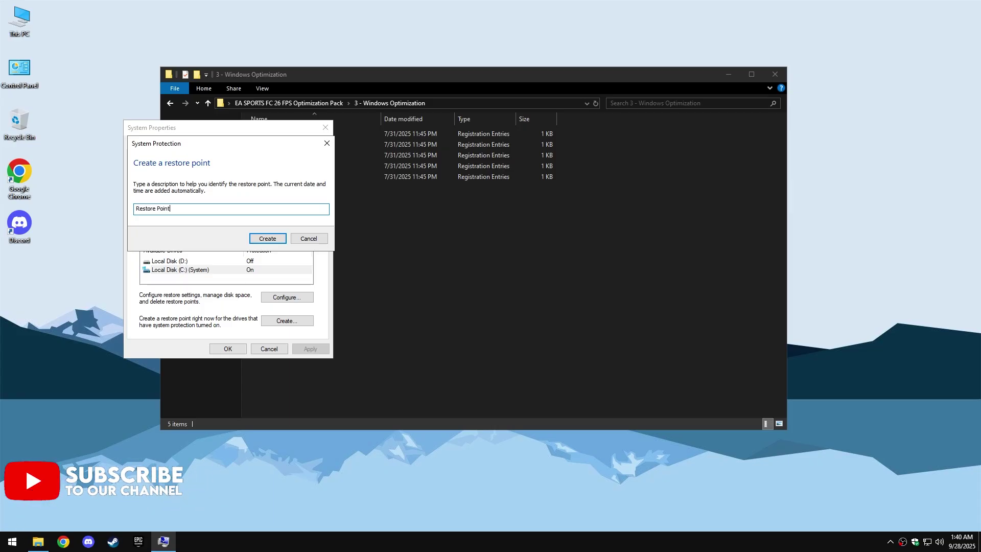
left_click(258, 239)
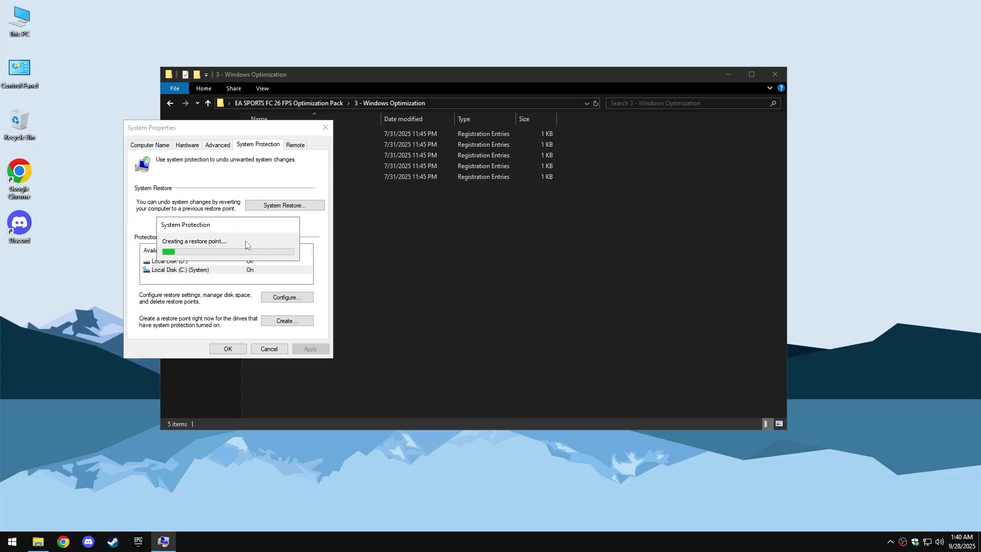
left_click(294, 252)
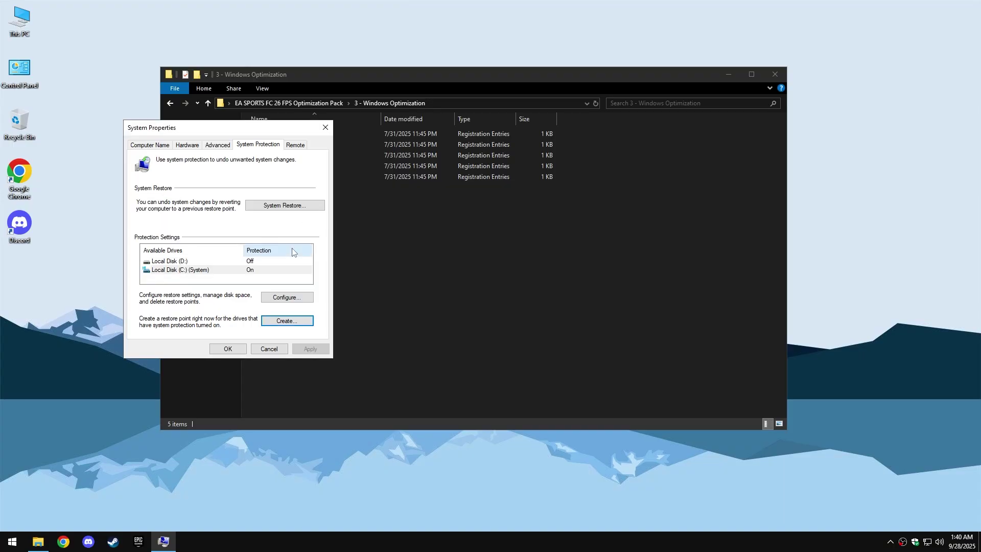
left_click(227, 349)
- Merge the Disable DVR 1 and Disable DVR 2 files into the registry
left_click(282, 135)
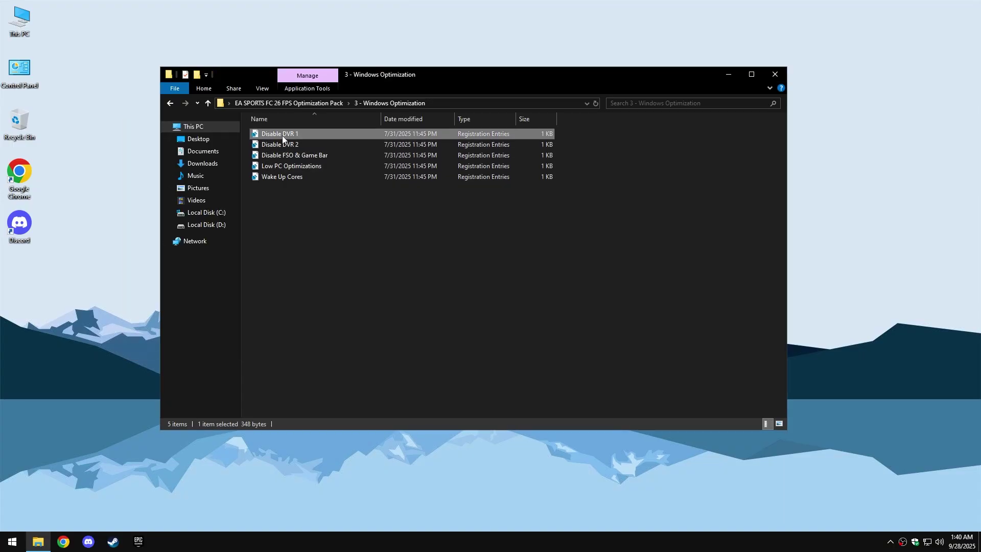
double_click(317, 133)
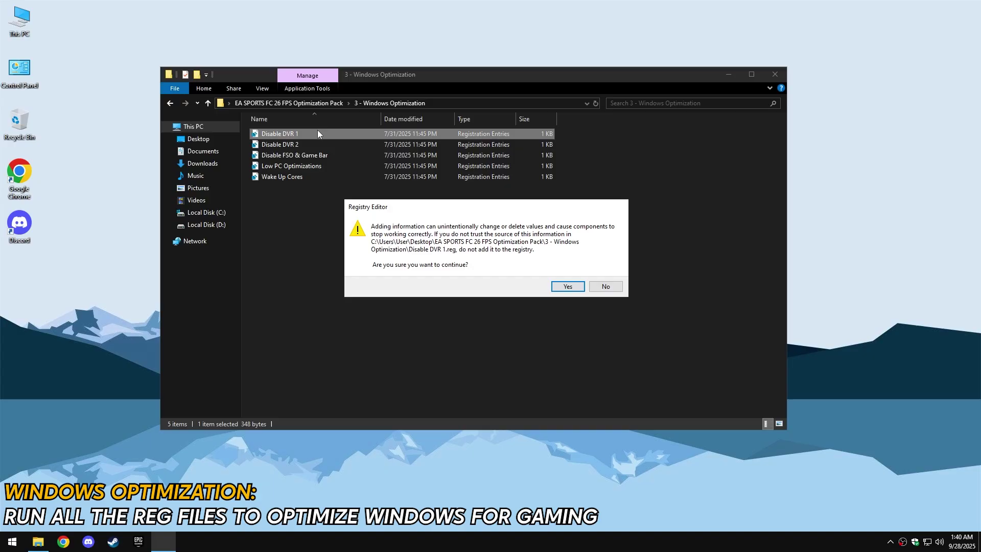
left_click(566, 289)
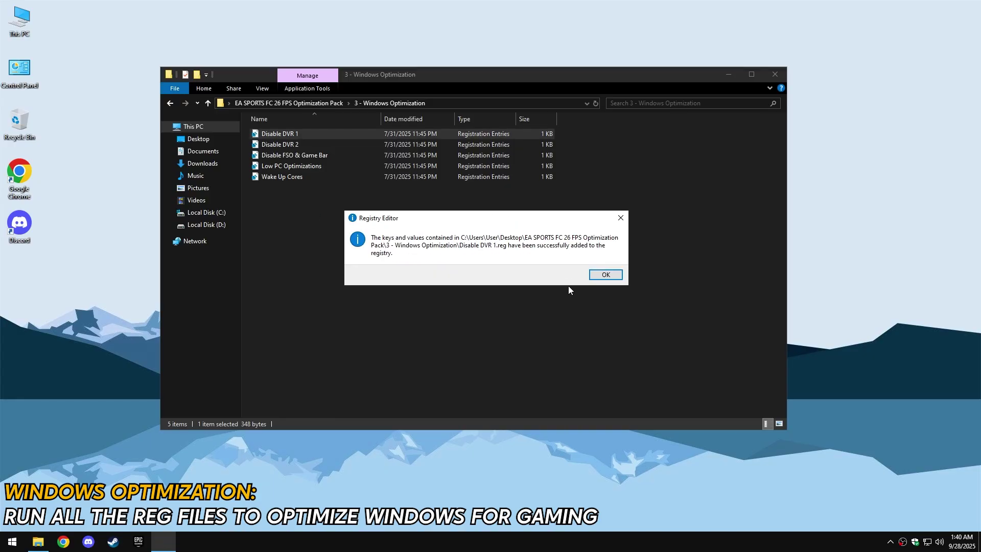
left_click(604, 276)
double_click(301, 145)
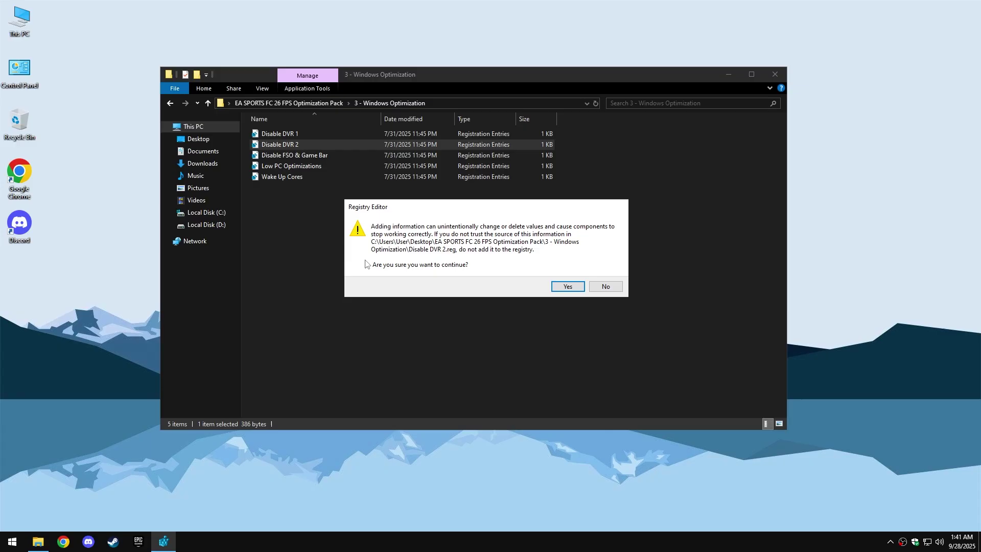
left_click(569, 287)
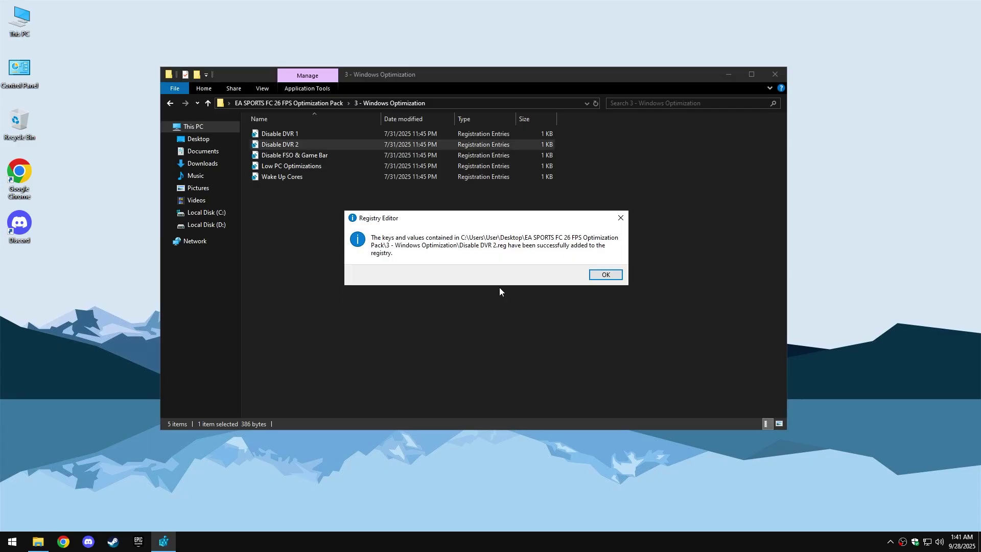
left_click(605, 275)
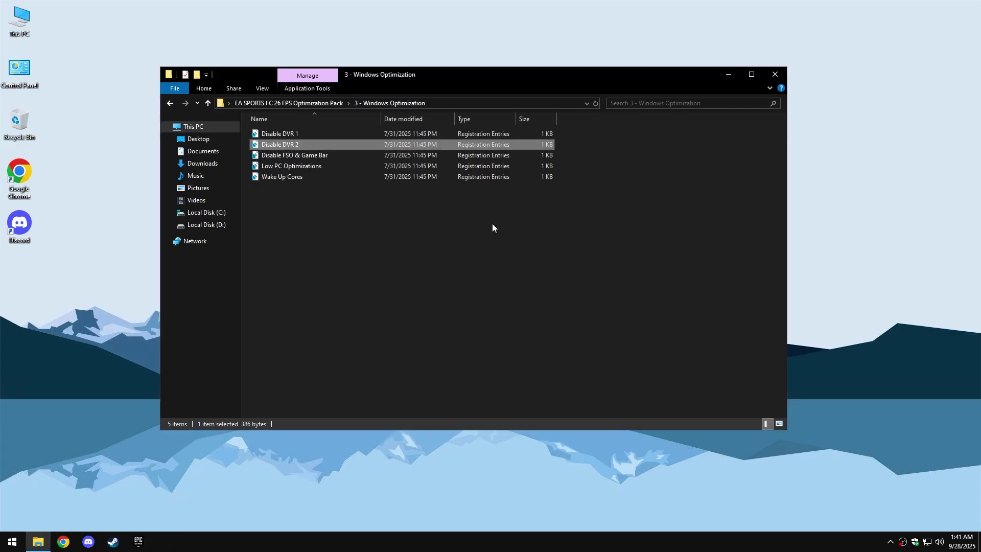
- Merge the Disable FSO & Game Bar and Low PC Optimizations files into the registry
double_click(335, 157)
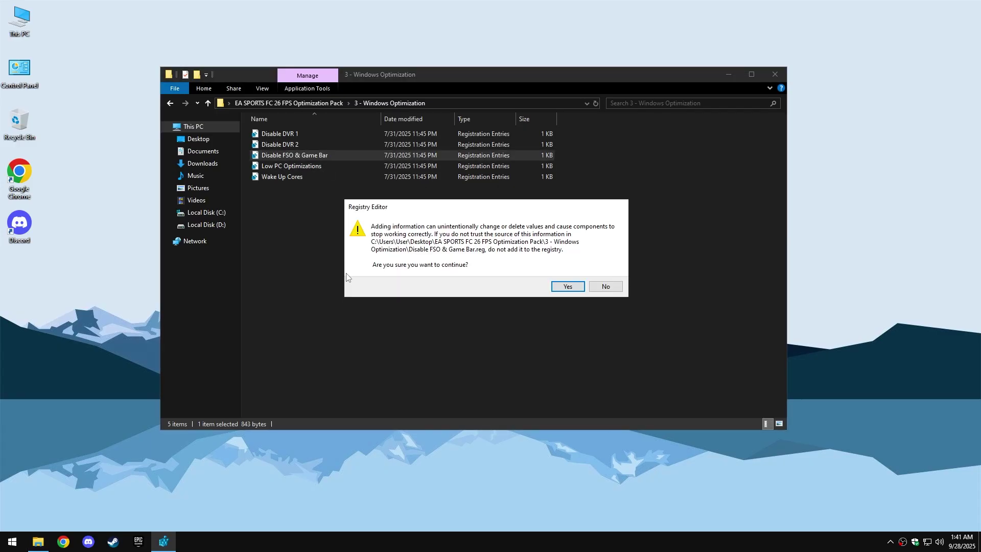
left_click(568, 287)
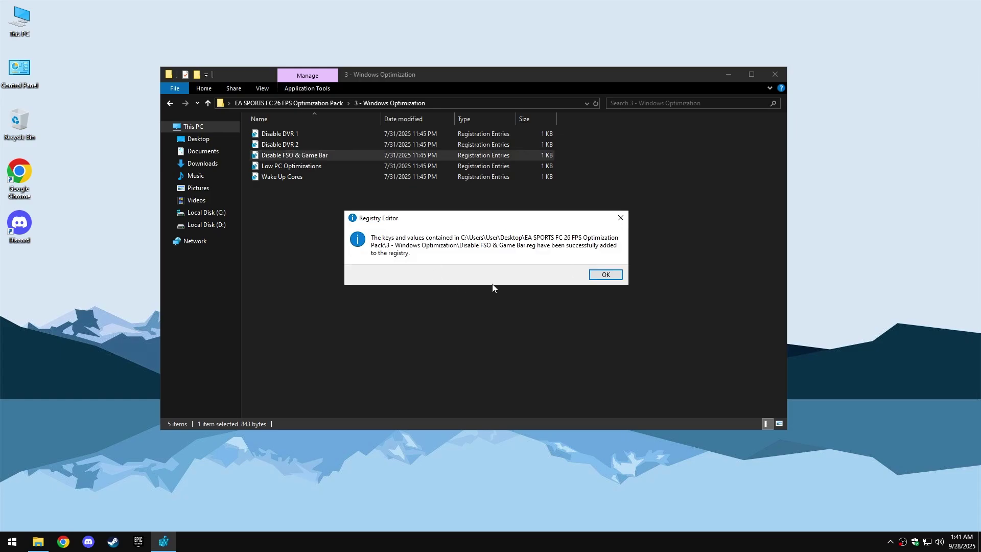
left_click(600, 274)
double_click(351, 164)
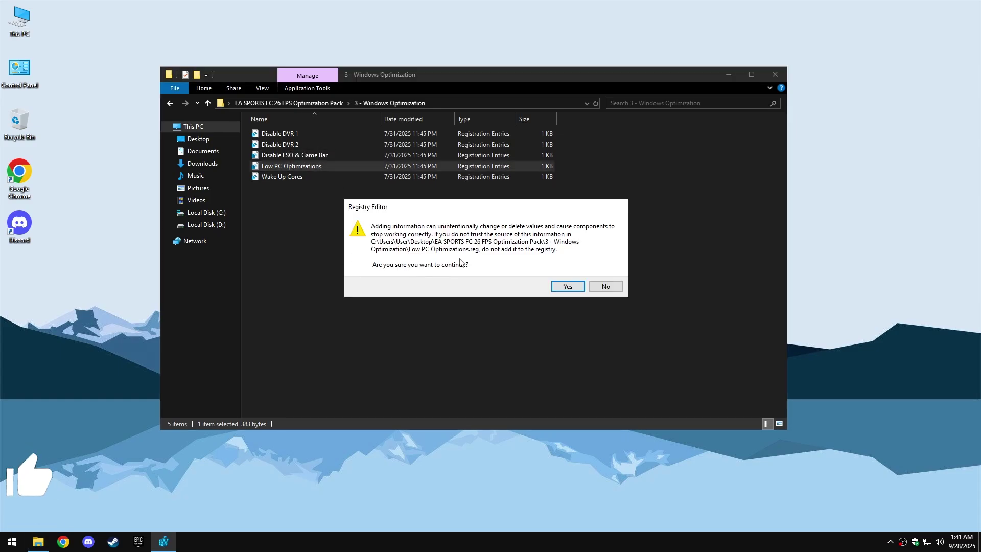
key("Return")
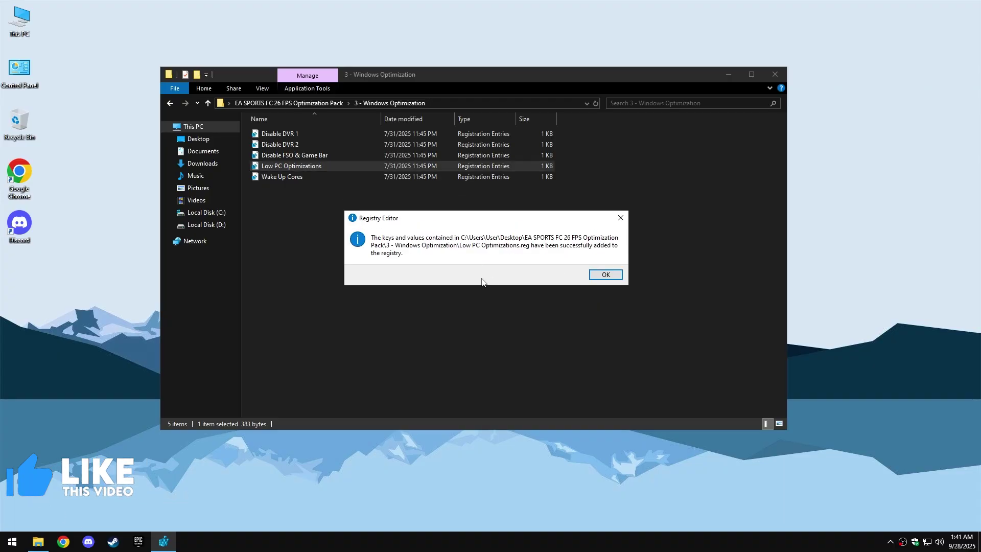
left_click(606, 274)
- Merge the Wake Up Cores file into the registry and return to the pack's main folder
double_click(310, 178)
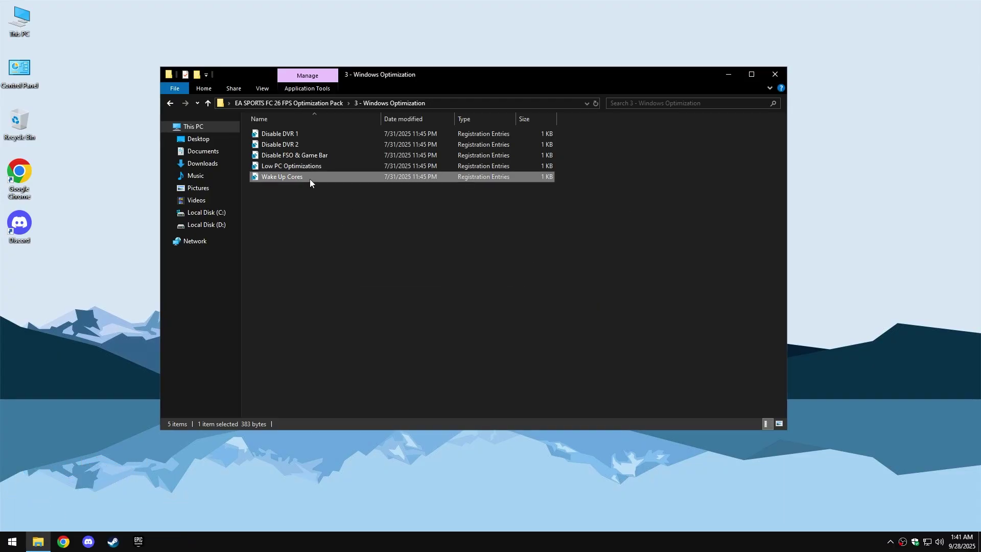
left_click(568, 287)
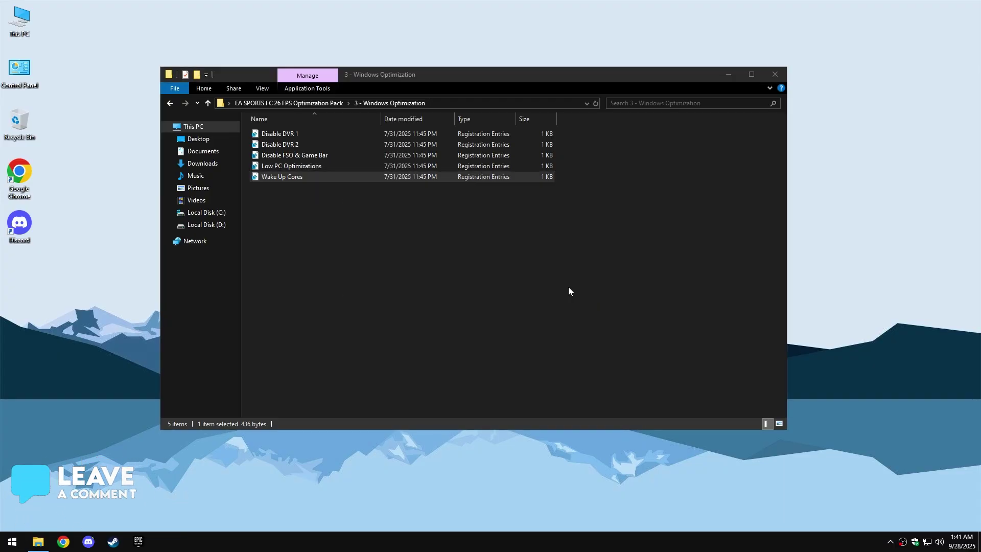
left_click(605, 276)
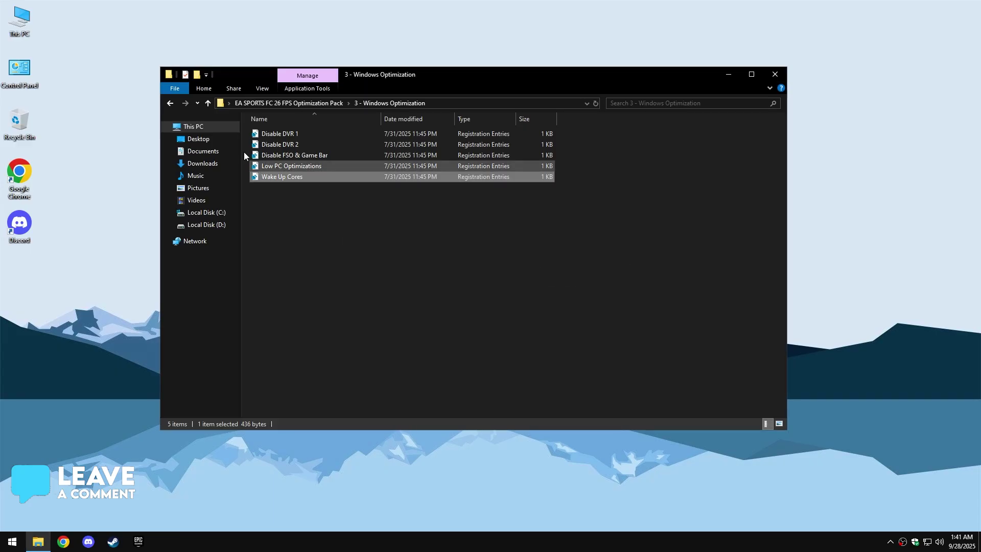
key("BackSpace")
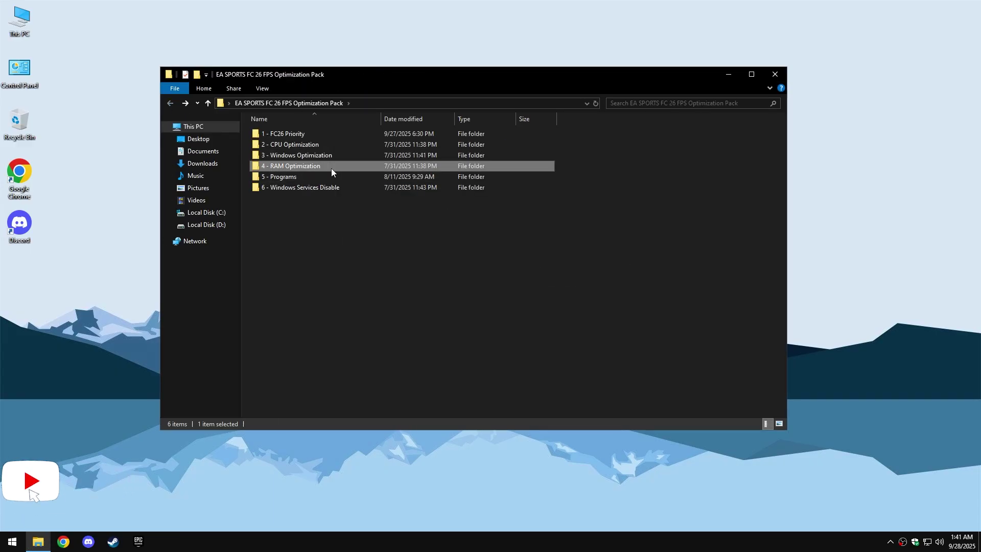
- Open the pack's RAM Optimization folder and check the total installed memory in Task Manager's performance data
double_click(331, 168)
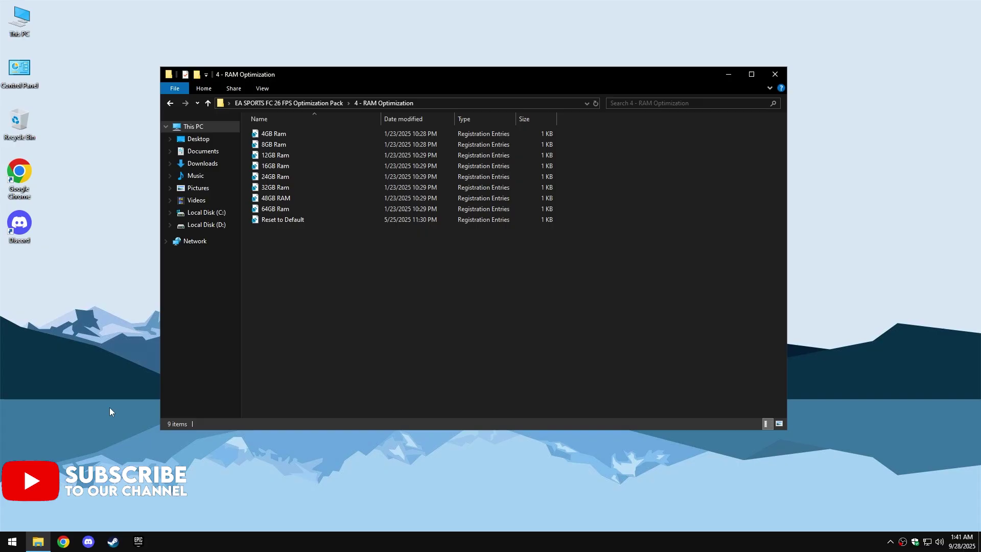
right_click(12, 542)
left_click(35, 431)
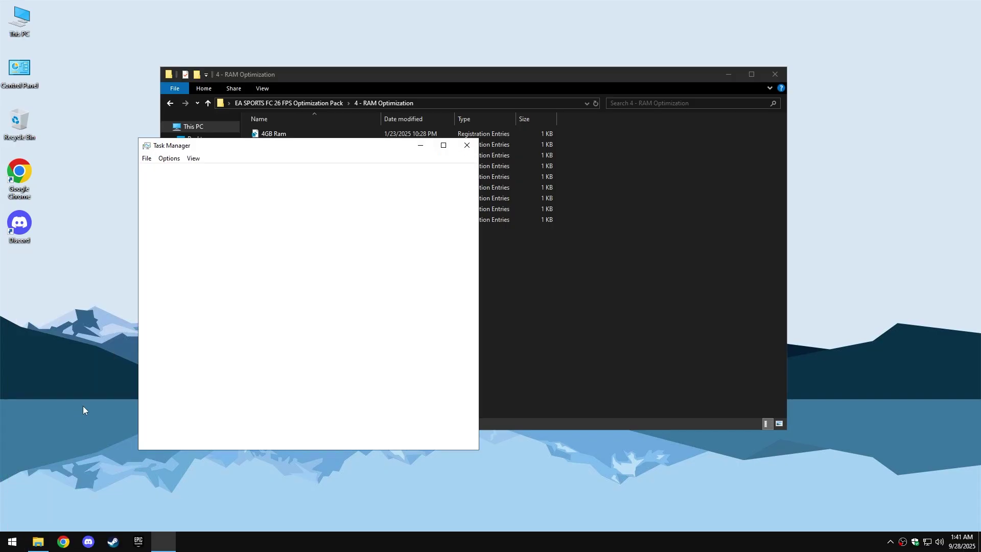
left_click(192, 171)
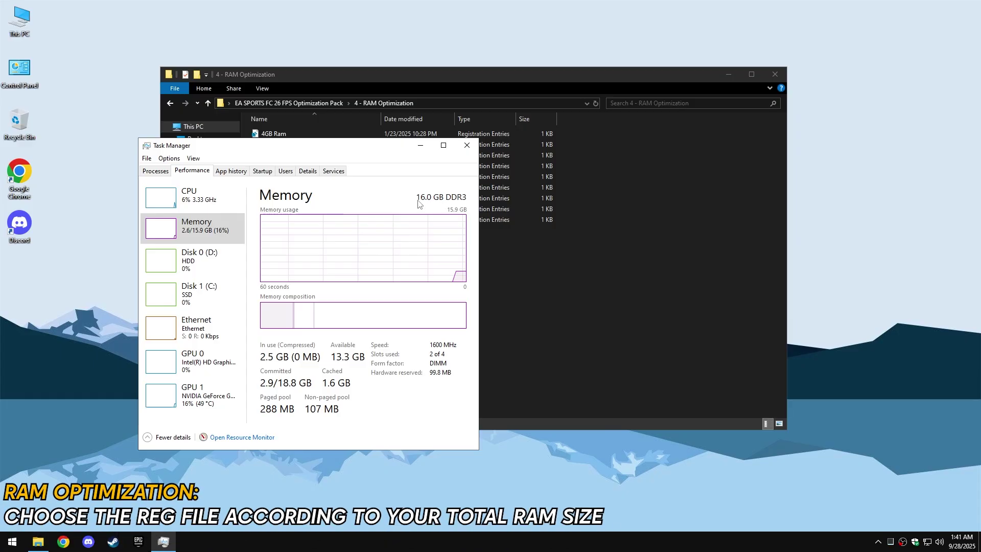
left_click(467, 145)
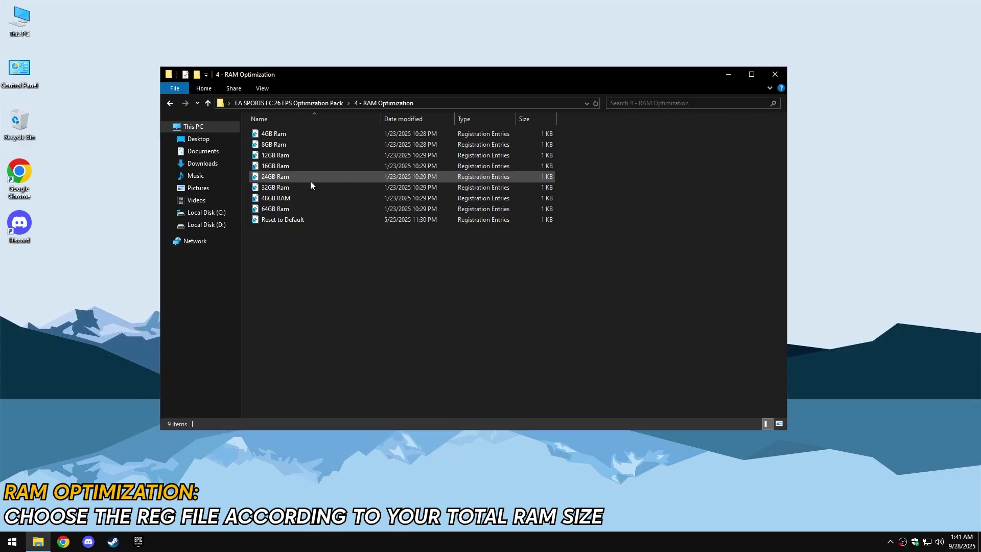
- Merge the 16GB Ram file into the registry
double_click(275, 166)
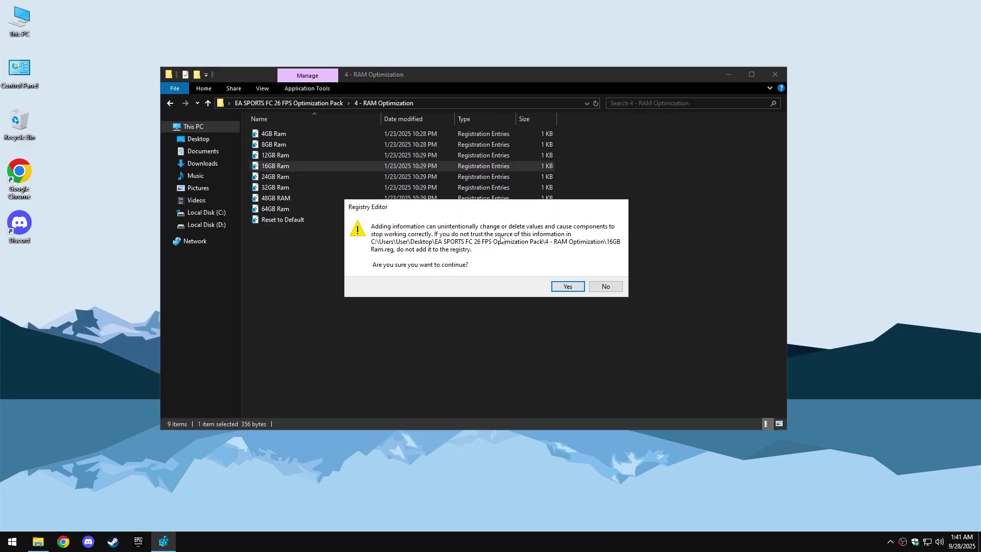
left_click(567, 287)
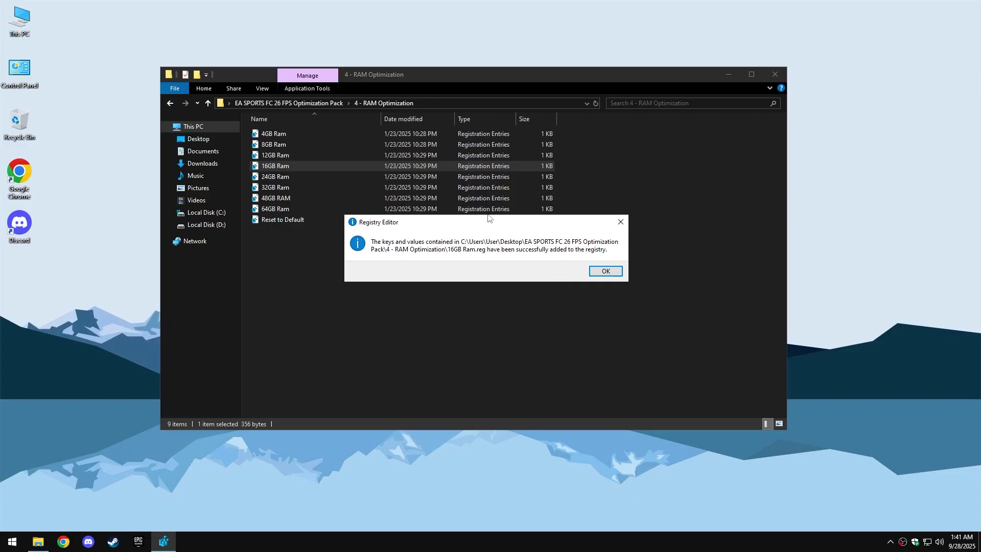
left_click(615, 273)
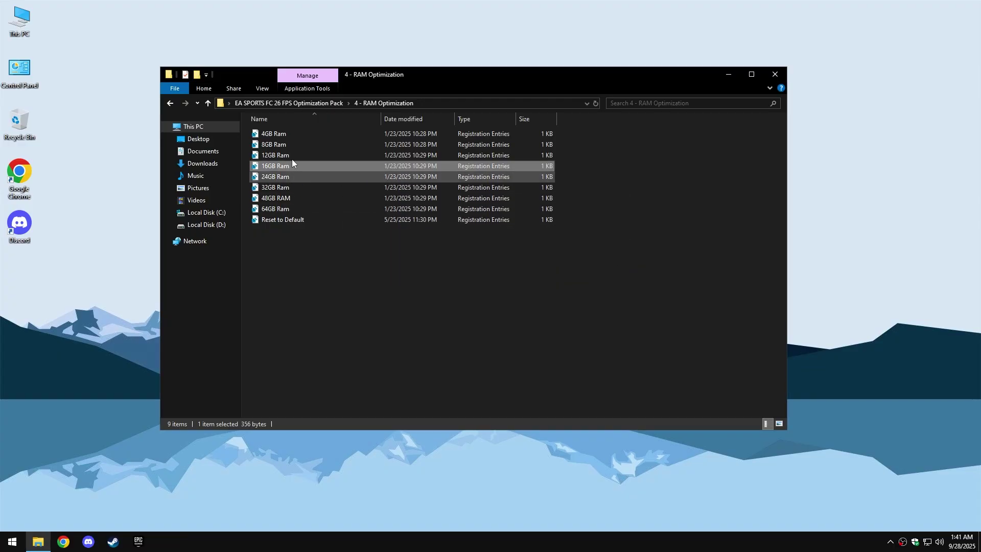
- Install Mem Reduct from the pack's Programs folder into C:\Program Files\Mem Reduct with desktop and start menu shortcuts, and launch it
left_click(170, 103)
double_click(314, 176)
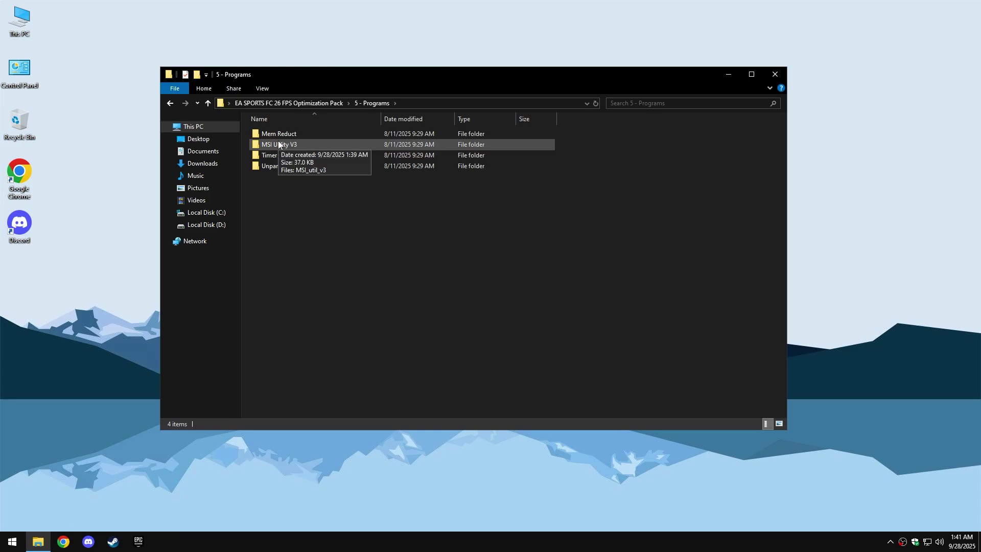
double_click(269, 134)
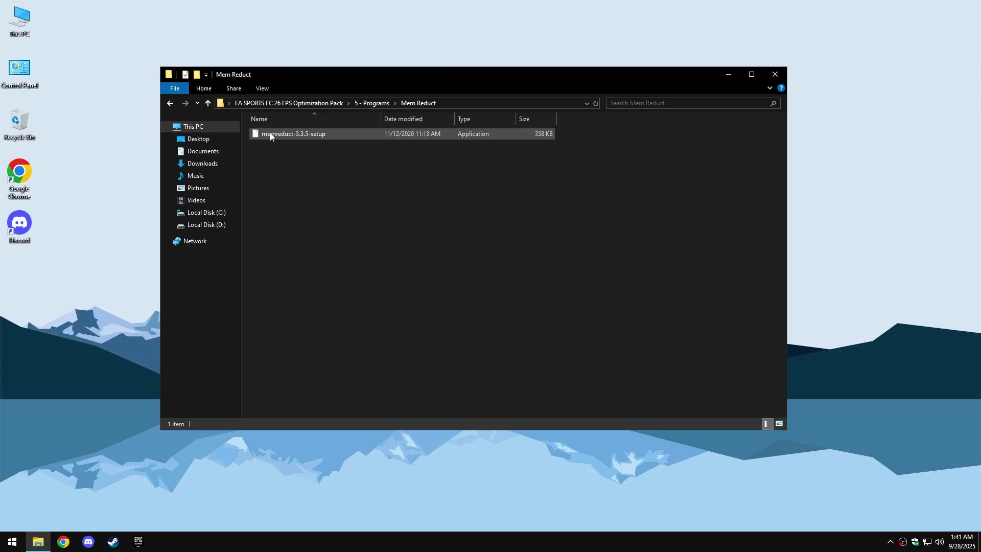
double_click(270, 133)
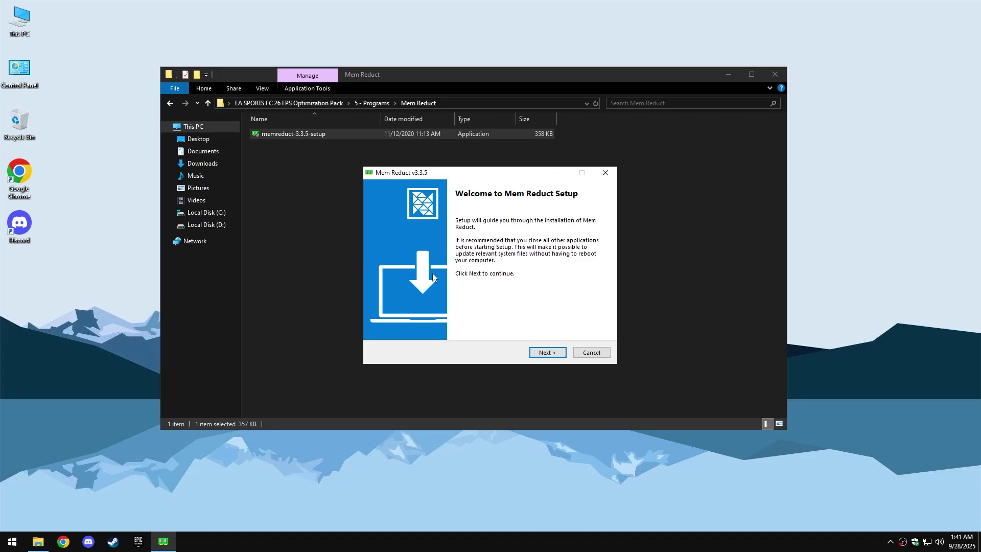
left_click(546, 354)
left_click(547, 354)
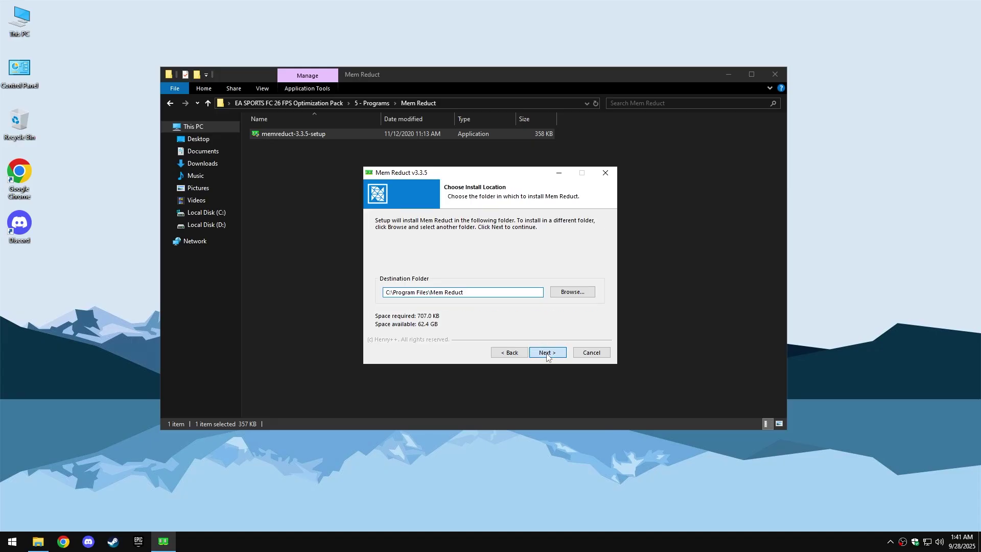
left_click(547, 354)
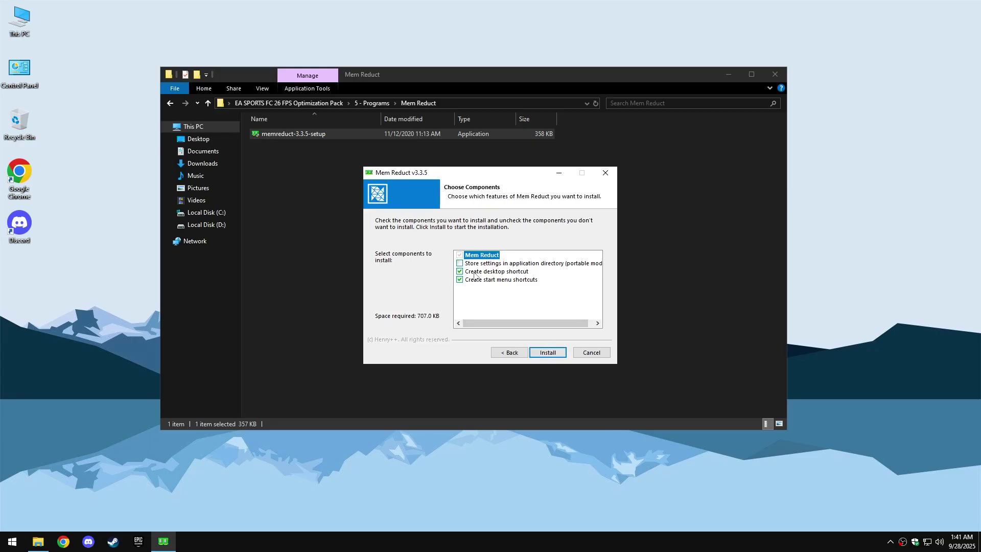
left_click(542, 353)
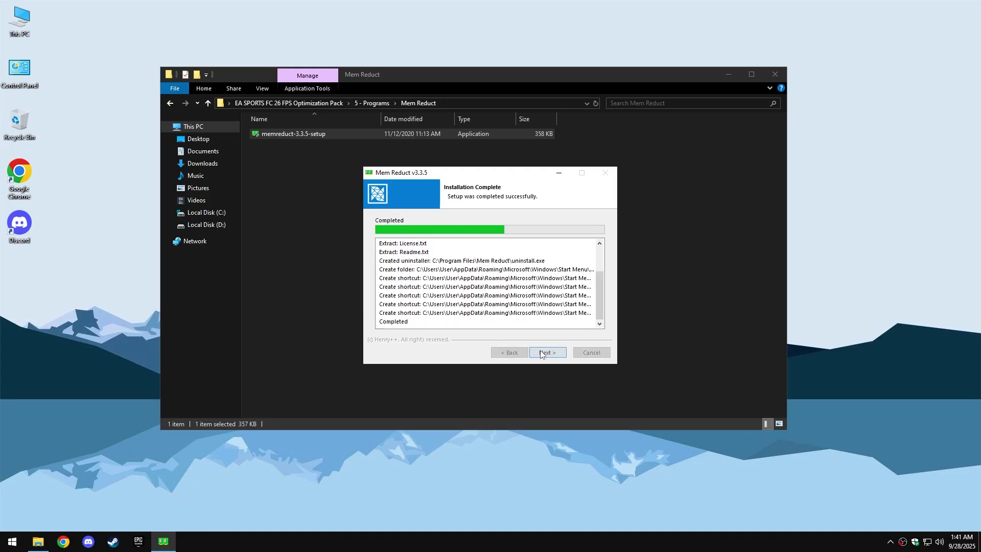
left_click(542, 354)
left_click(542, 353)
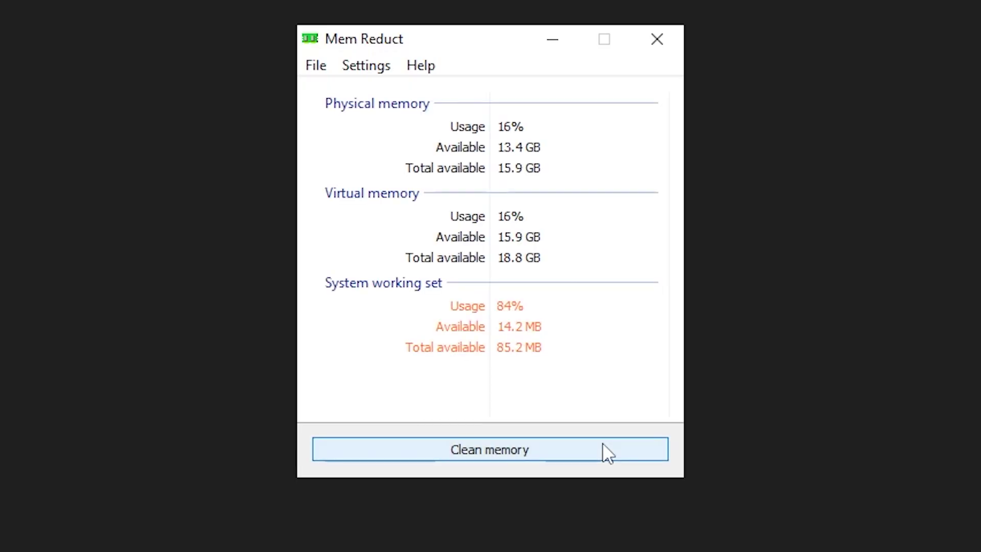
- Enable Always on top, Load on system startup and Start minimized in Mem Reduct's general settings
left_click(317, 67)
left_click(334, 92)
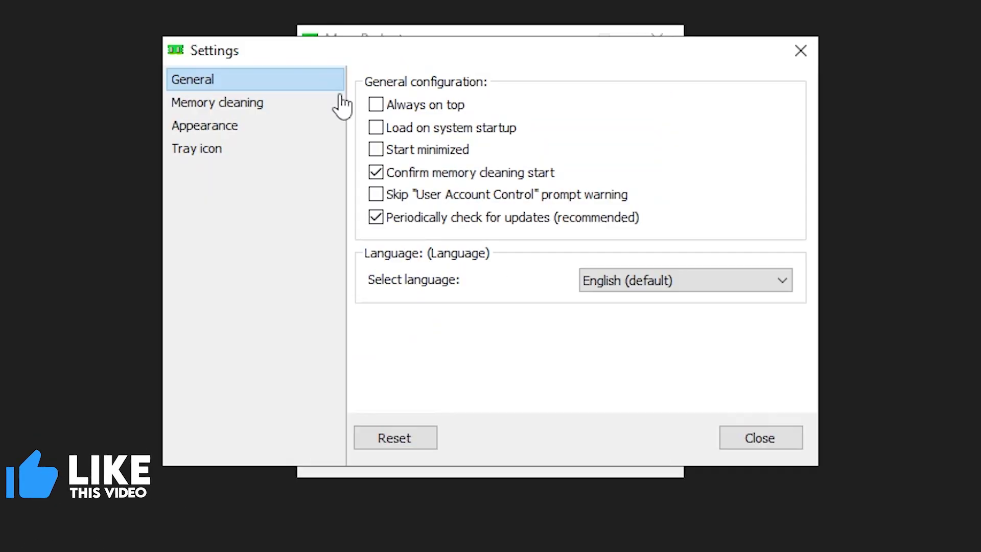
left_click(402, 105)
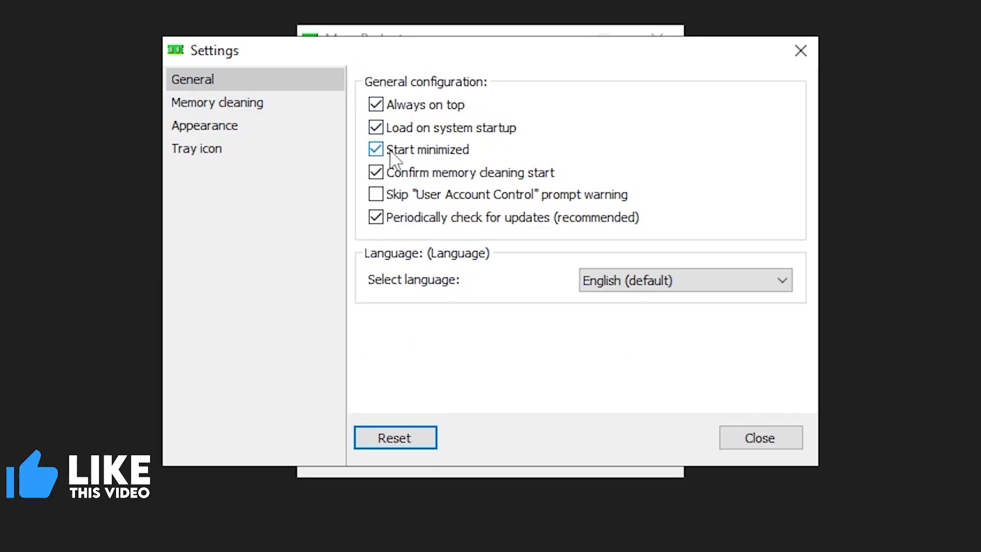
- Enable automatic memory cleaning above 70% usage and every 30 minutes, and close the settings
left_click(258, 104)
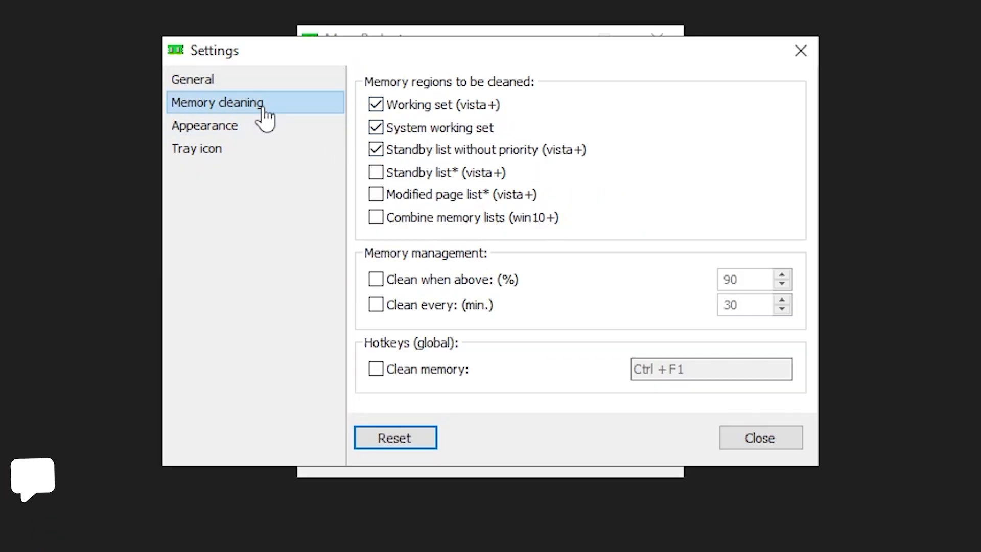
left_click(379, 279)
left_click(399, 305)
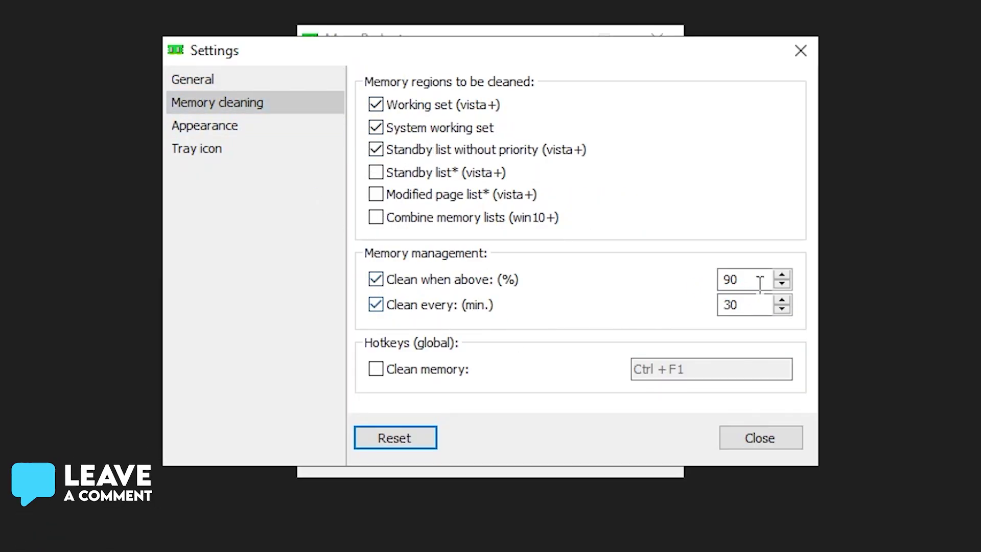
left_click_drag(755, 280, 699, 280)
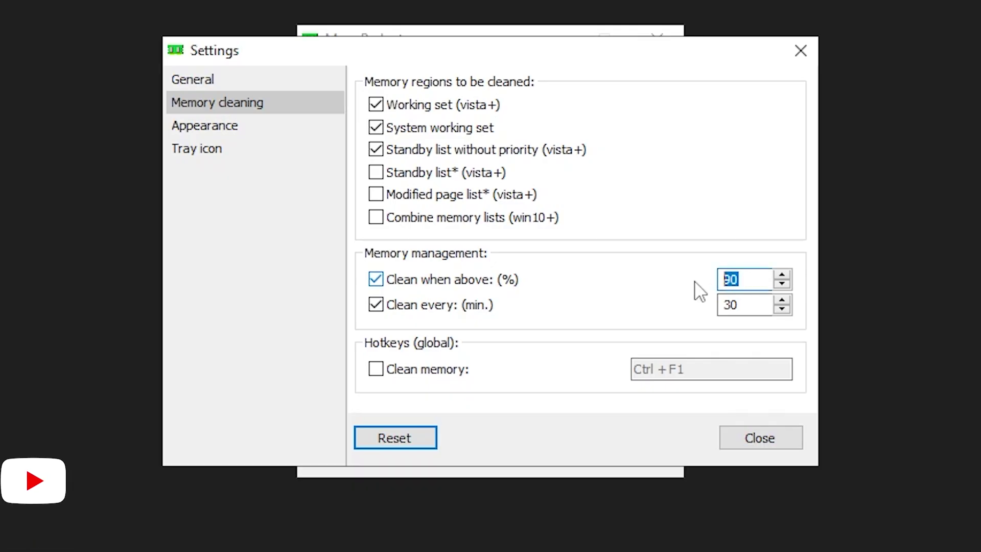
type("70")
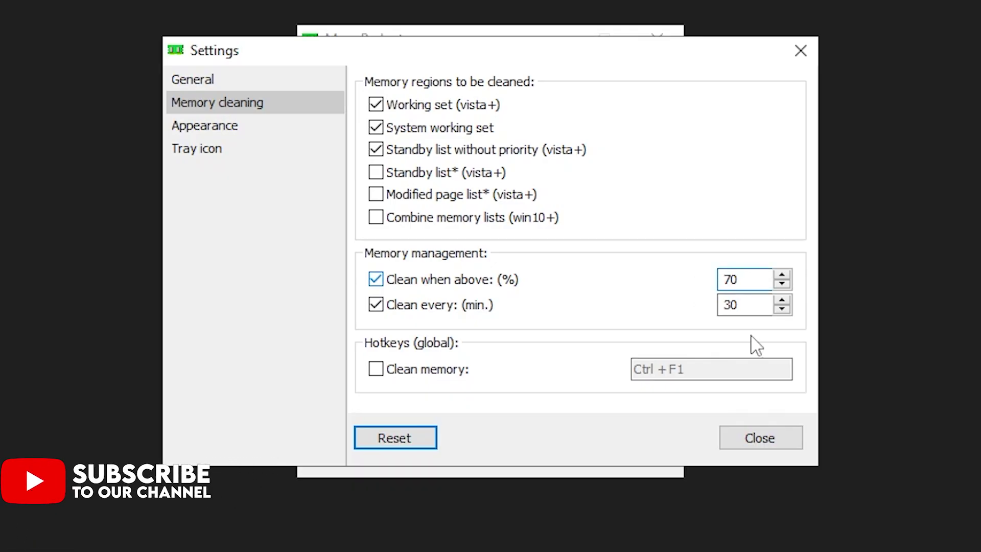
left_click(787, 434)
- Clean the memory with Mem Reduct and close its window
left_click(487, 451)
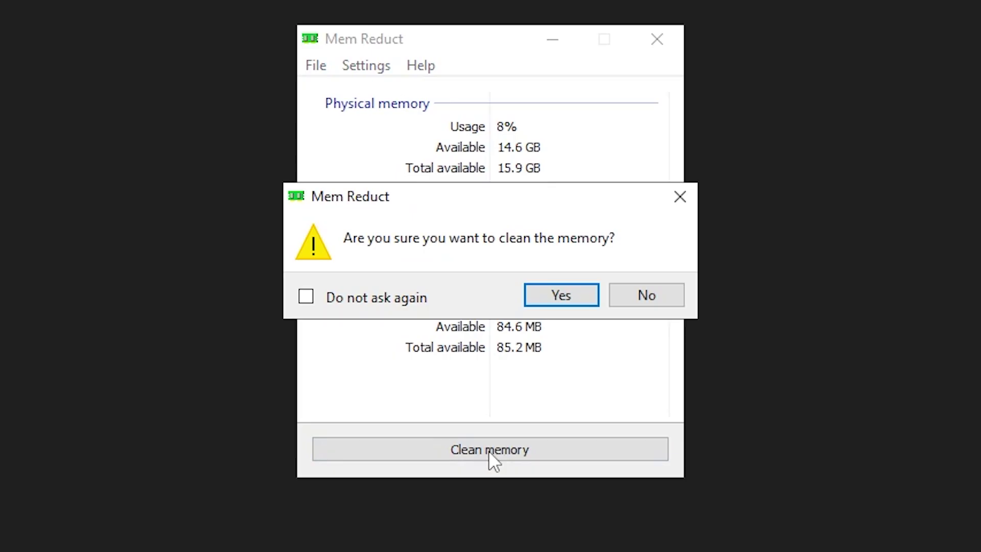
left_click(562, 295)
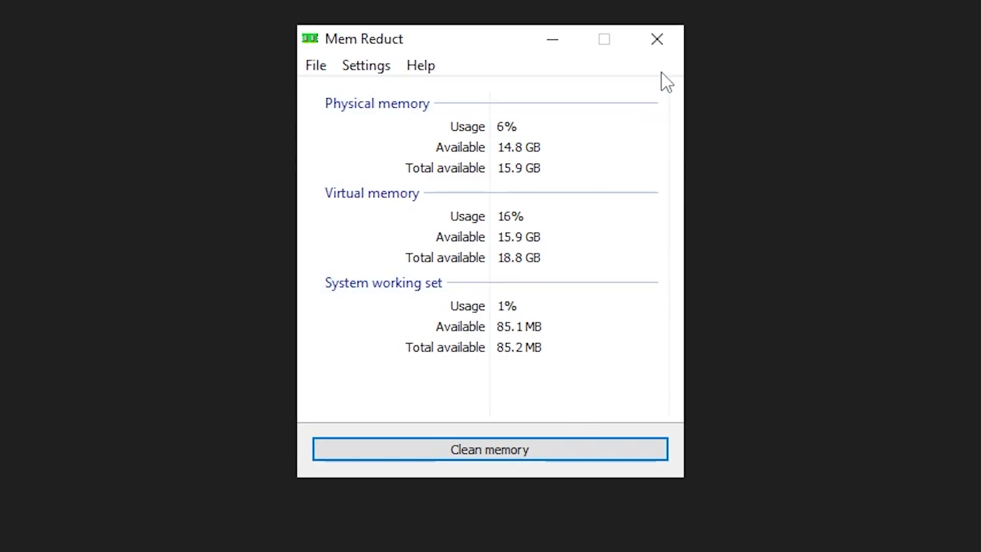
left_click(657, 39)
- Run MSI_util_v3 from the pack's MSI Utility V3 folder as administrator and move its window clear of the screen edge
left_click(170, 103)
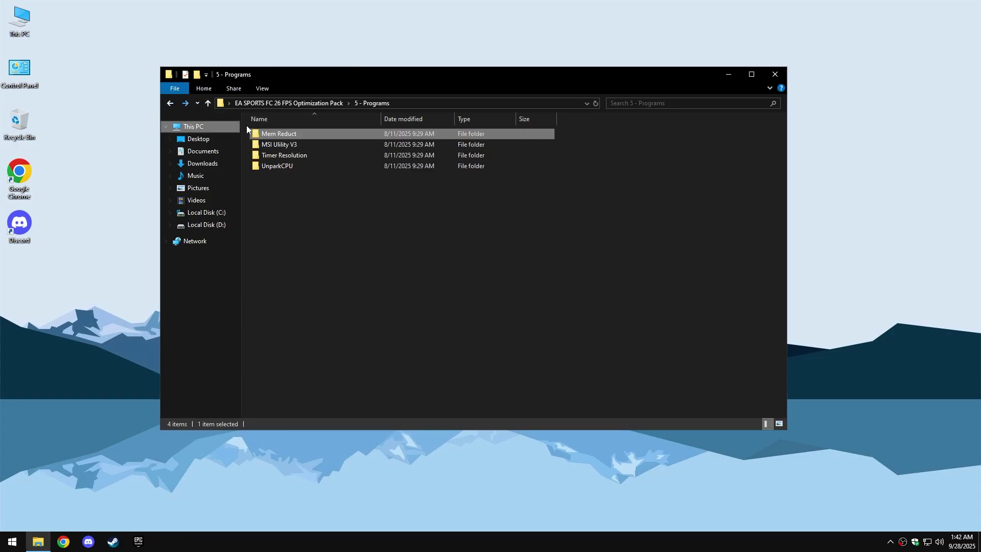
double_click(300, 143)
left_click(277, 134)
right_click(277, 134)
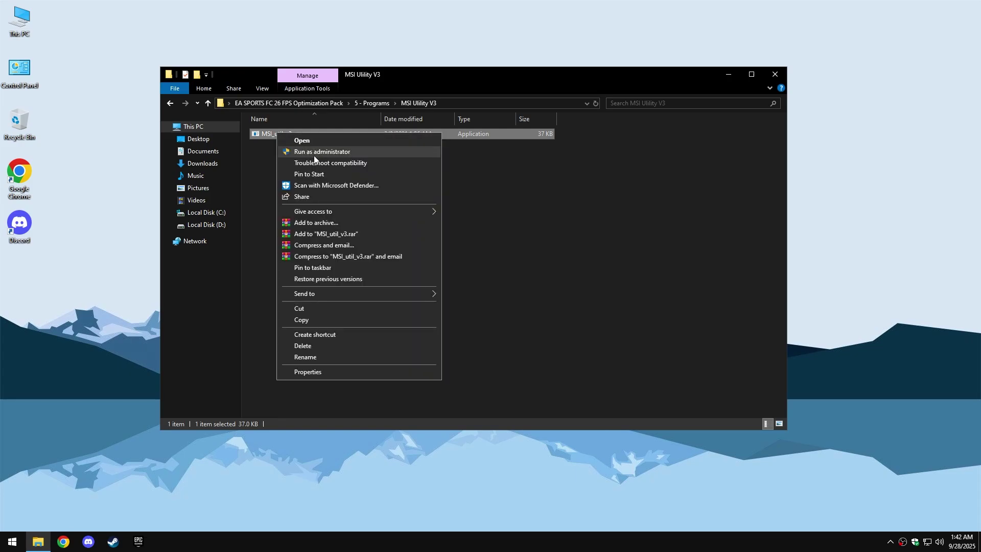
left_click(314, 152)
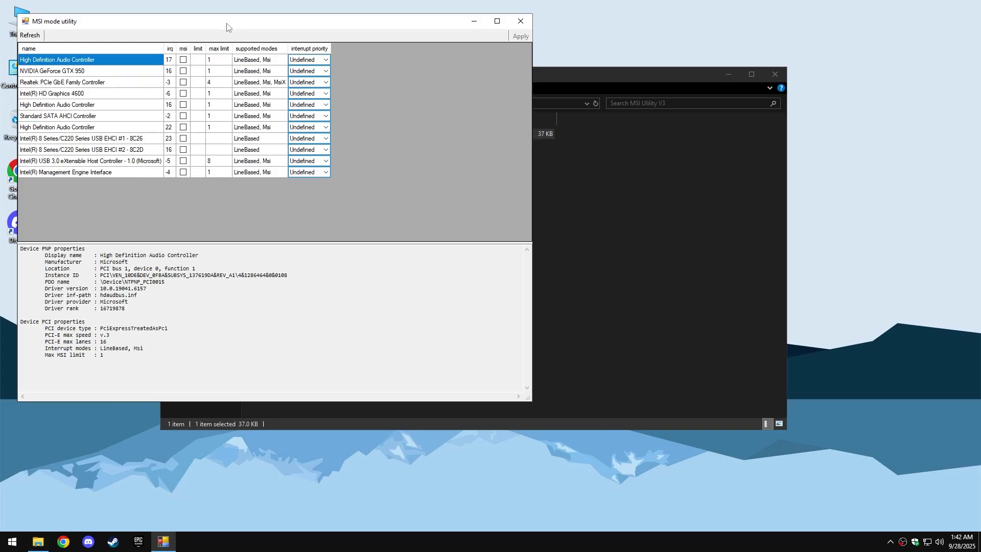
left_click_drag(229, 25, 318, 65)
- Enable MSI mode for the NVIDIA GeForce GTX 950 and the Intel(R) HD Graphics 4600
left_click(120, 100)
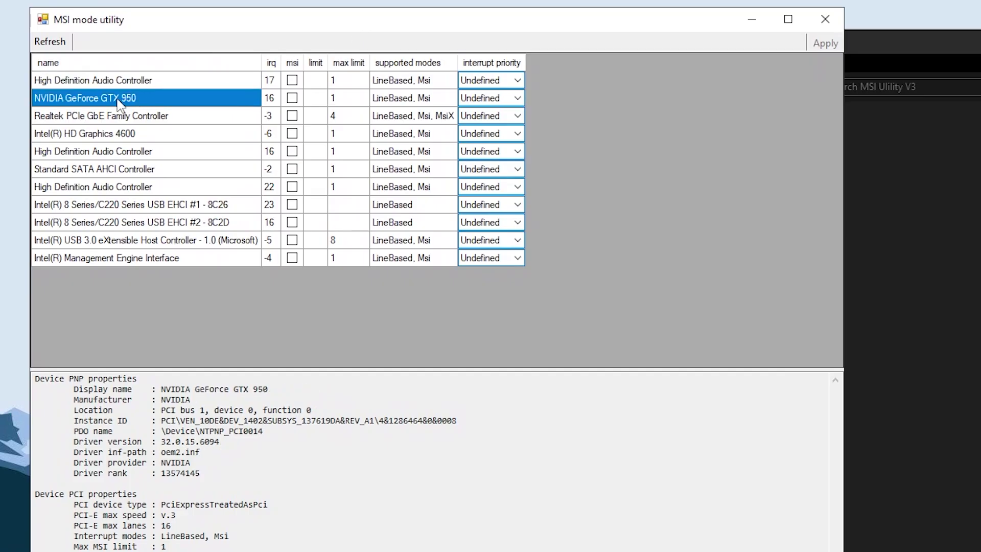
left_click(292, 98)
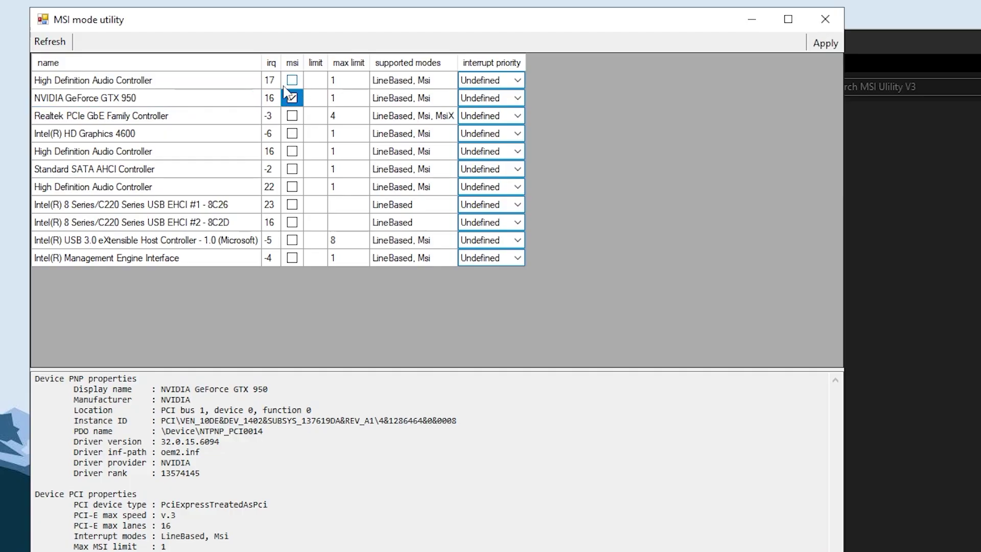
left_click(98, 134)
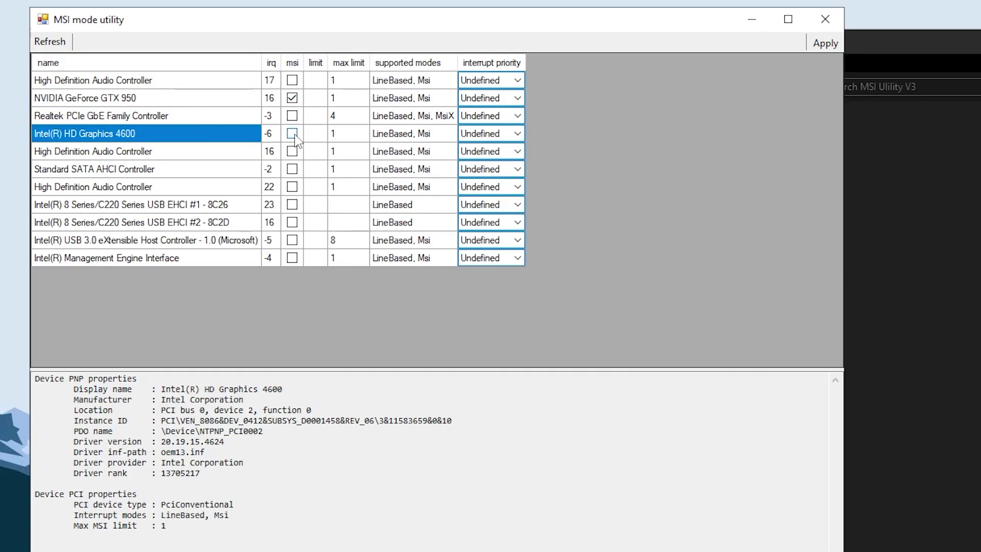
left_click(292, 135)
- Set the interrupt priority of both graphics adapters to High, apply the changes and close MSI mode utility
left_click(517, 98)
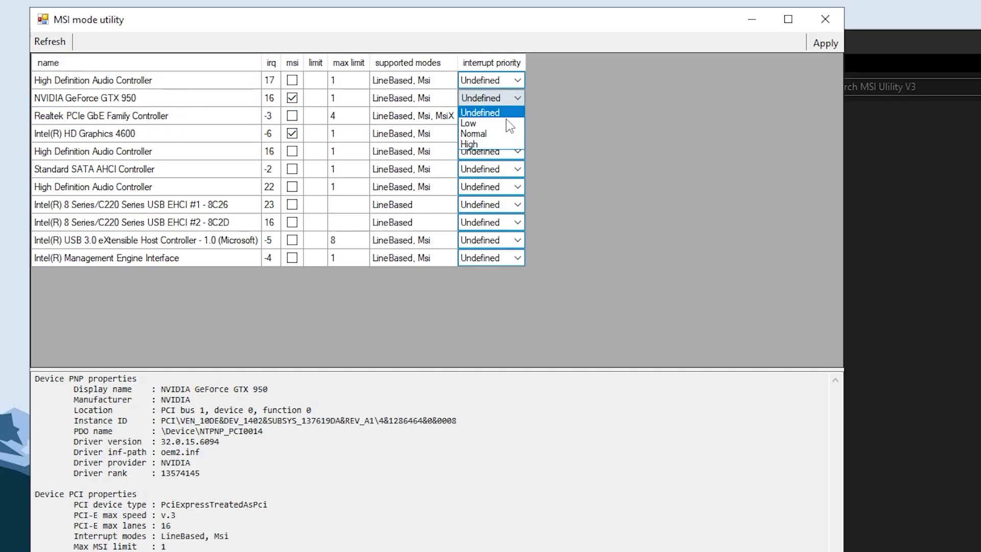
left_click(497, 146)
left_click(517, 133)
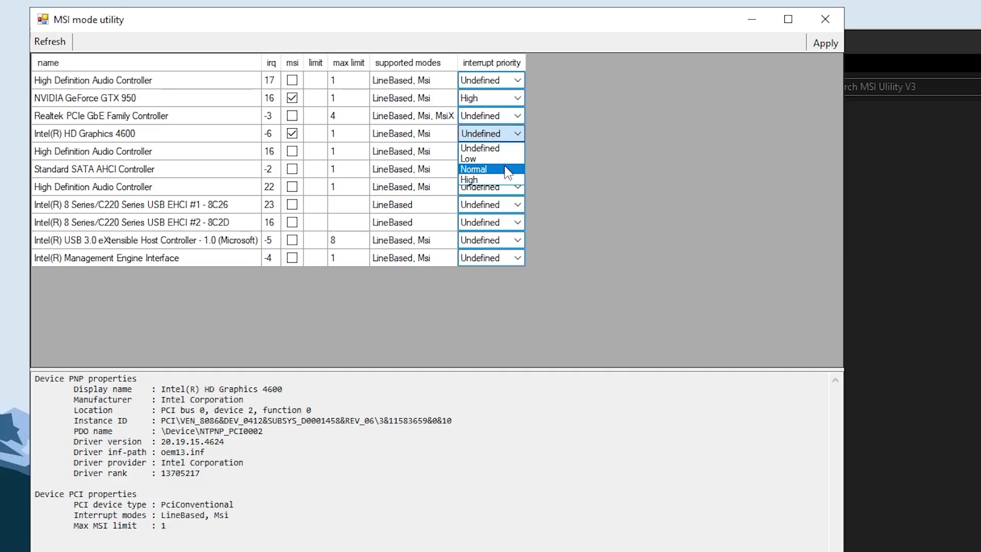
left_click(506, 180)
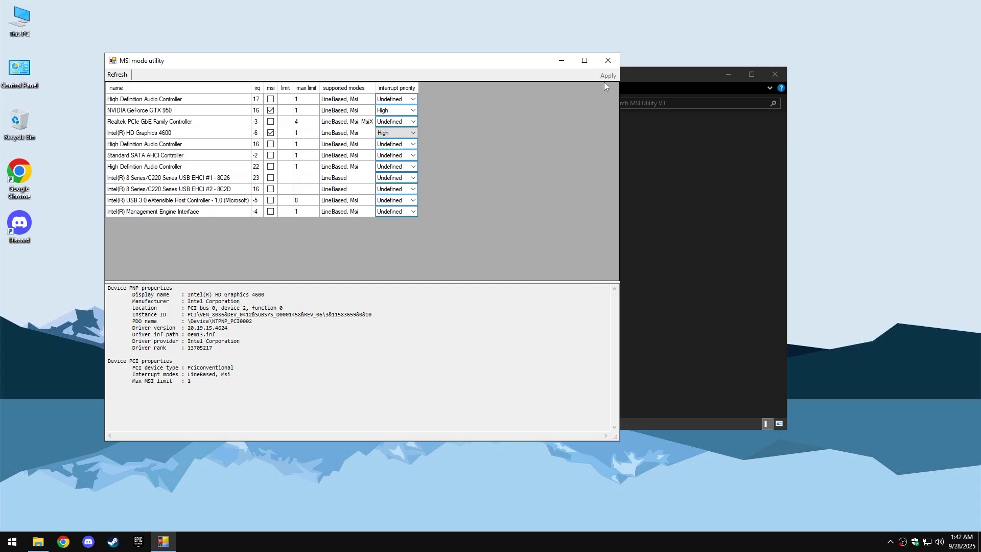
left_click(825, 19)
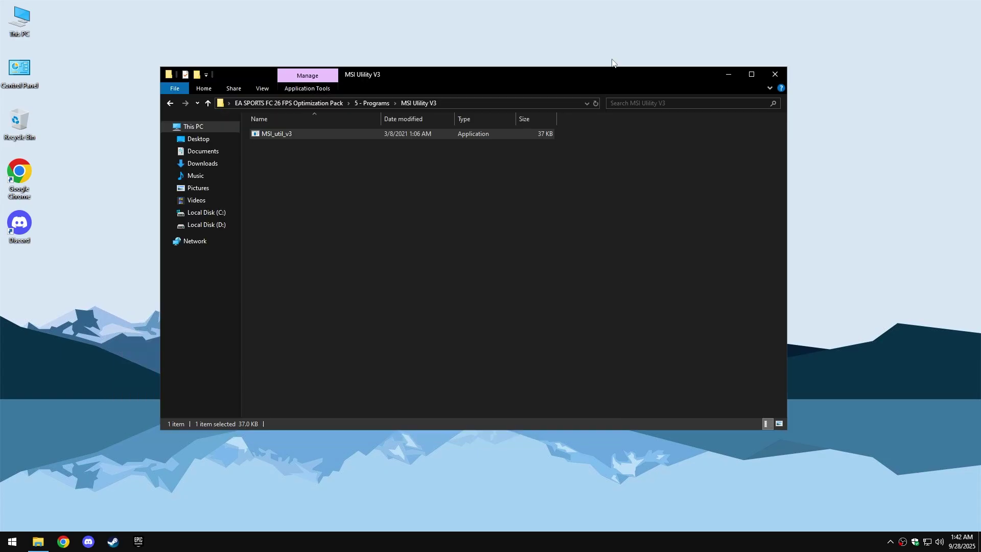
- Run TimerResolution from the pack's Timer Resolution folder, set the timer to its maximum resolution and close the window
left_click(174, 105)
double_click(328, 152)
left_click(293, 134)
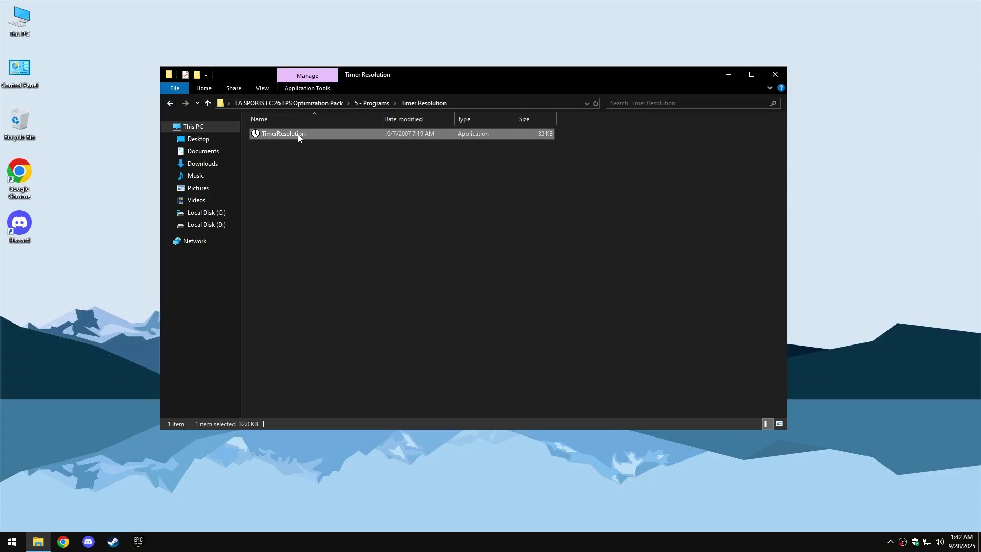
double_click(323, 134)
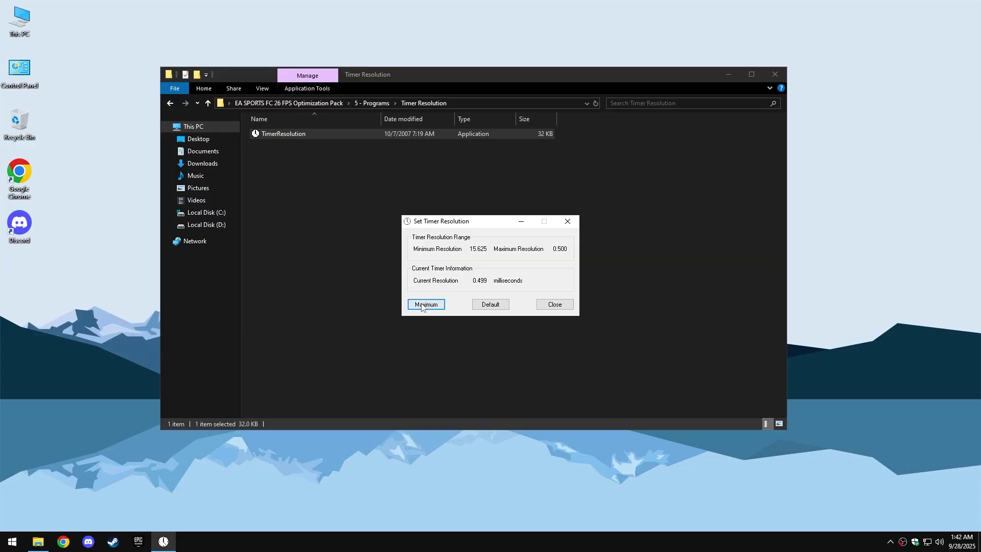
left_click(568, 221)
- Run Unparkcpu from the UnparkCPU folder in the pack's 5 - Programs folder
left_click(171, 103)
double_click(308, 164)
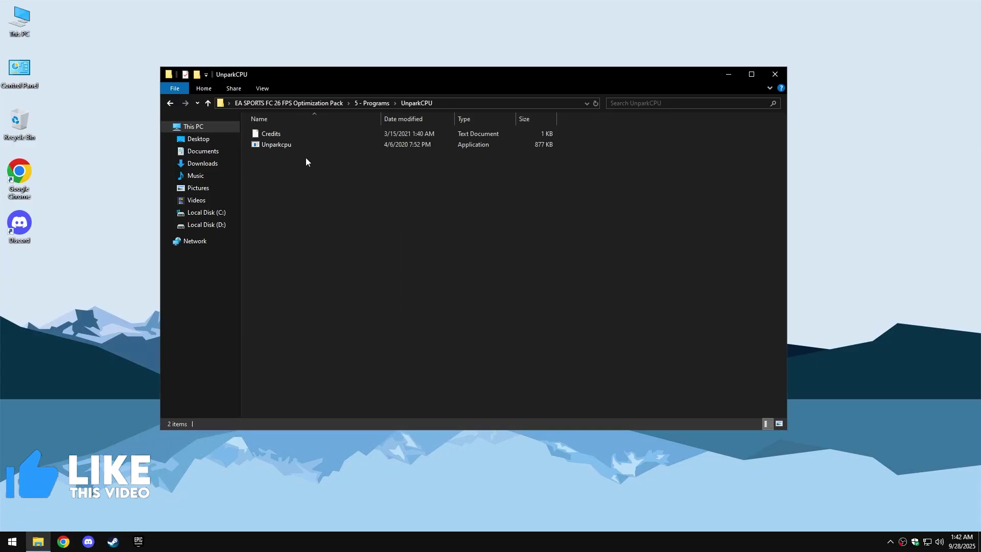
left_click(289, 145)
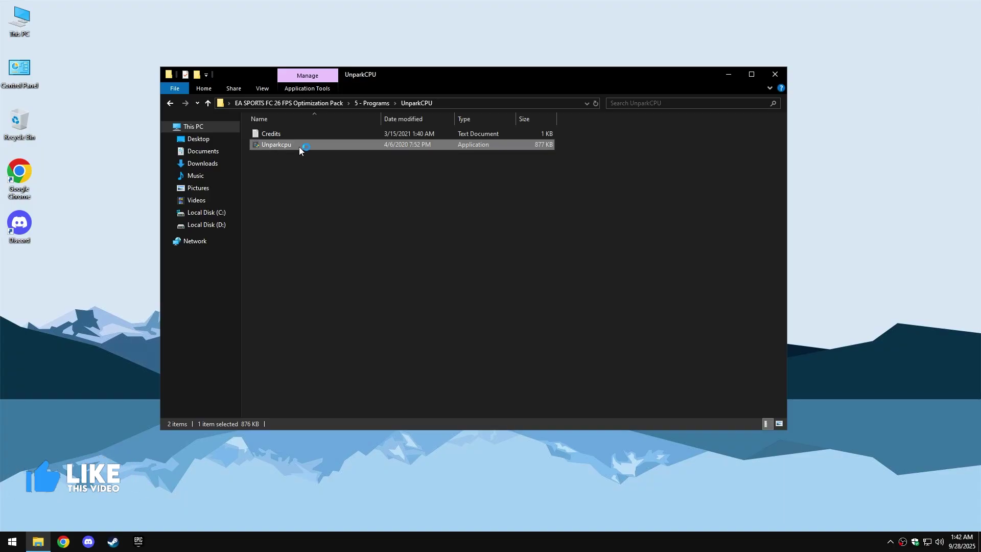
double_click(299, 148)
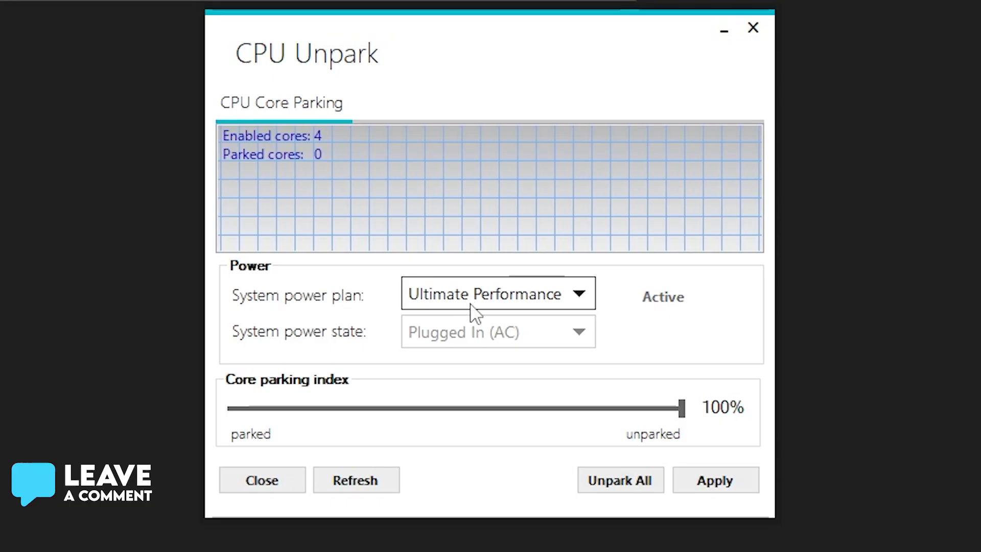
- Unpark all CPU cores at a core parking index of 100% for the Ultimate Performance plan, apply it and close CPU Unpark
left_click(473, 301)
left_click(480, 325)
left_click_drag(676, 416, 576, 436)
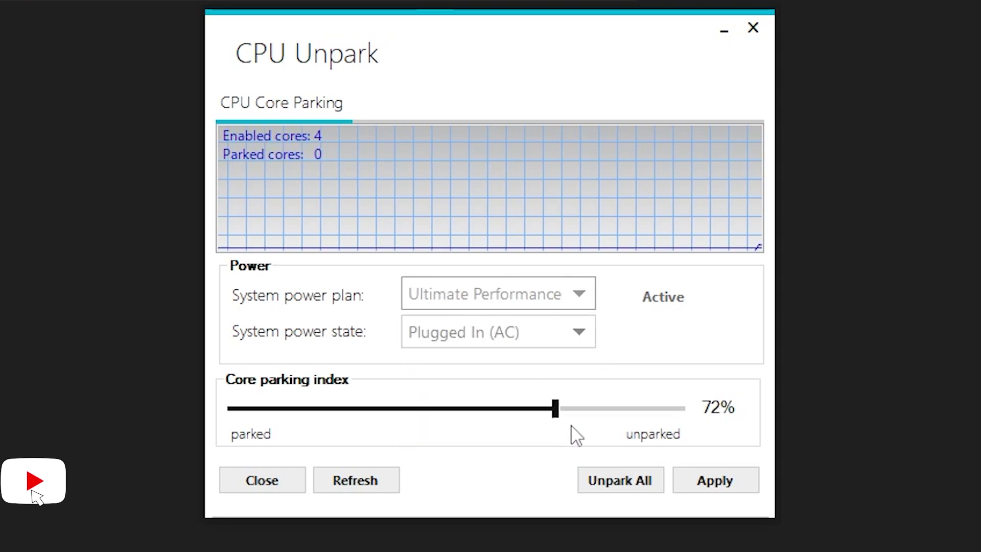
left_click(608, 483)
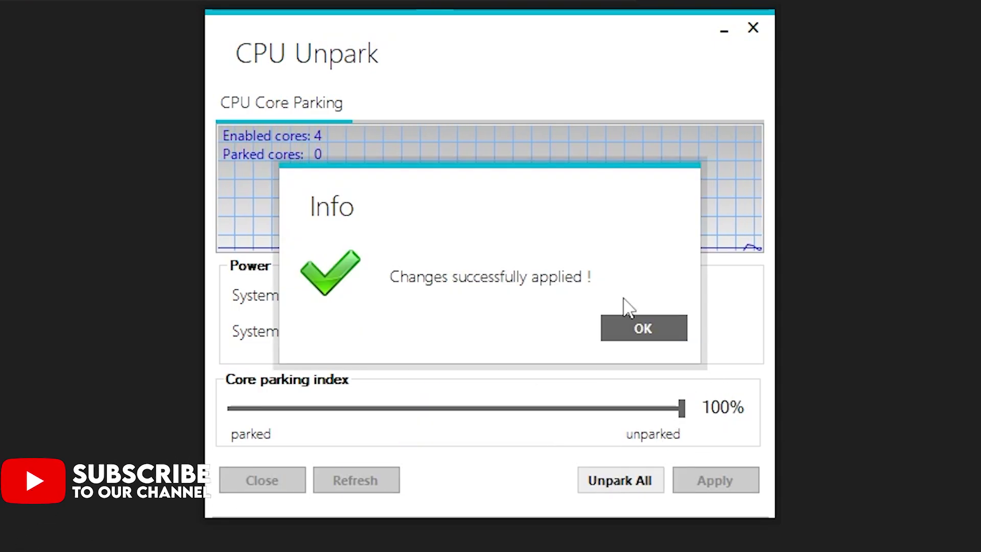
left_click(619, 329)
left_click(691, 479)
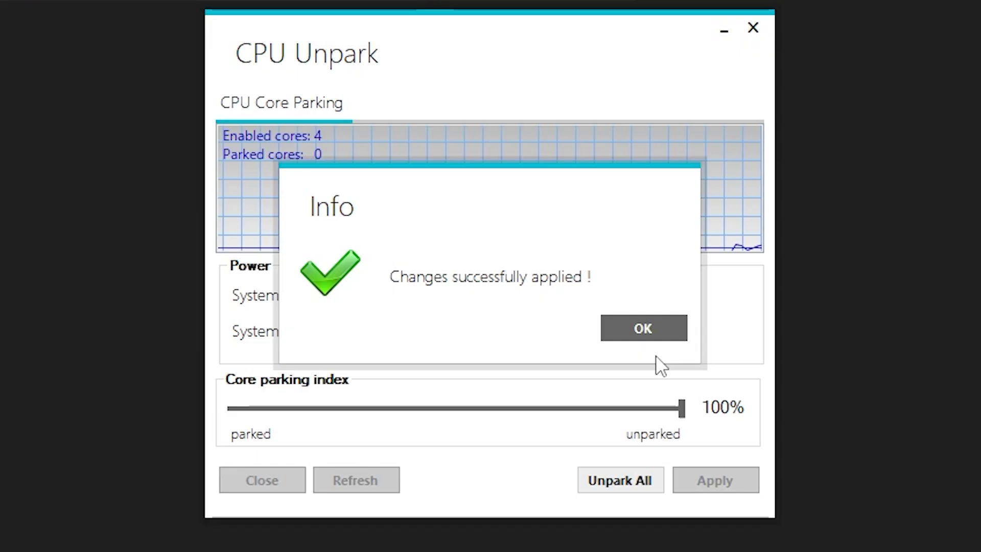
left_click(619, 329)
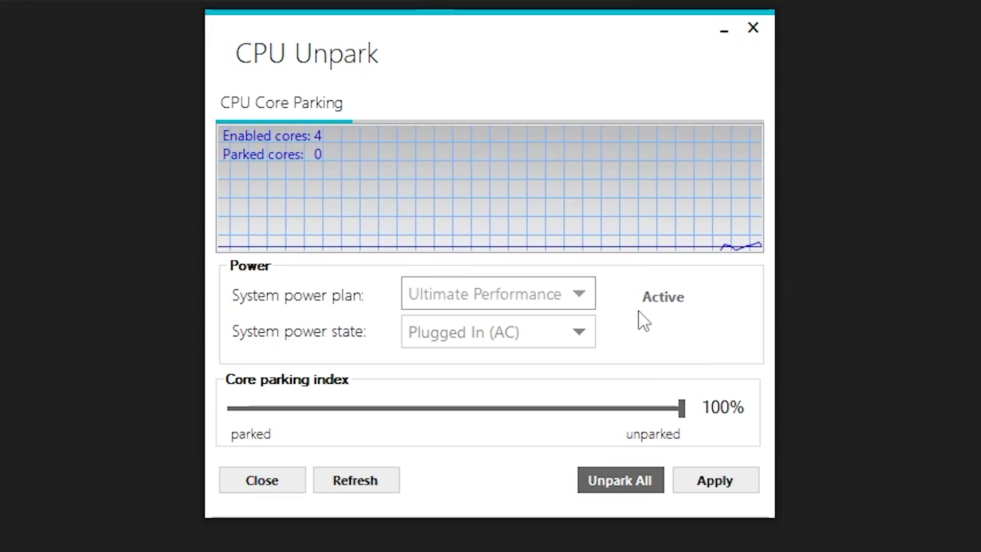
left_click(752, 29)
- Merge the Disable Background Apps registry file from the pack's 6 - Windows Services Disable folder
left_click(172, 104)
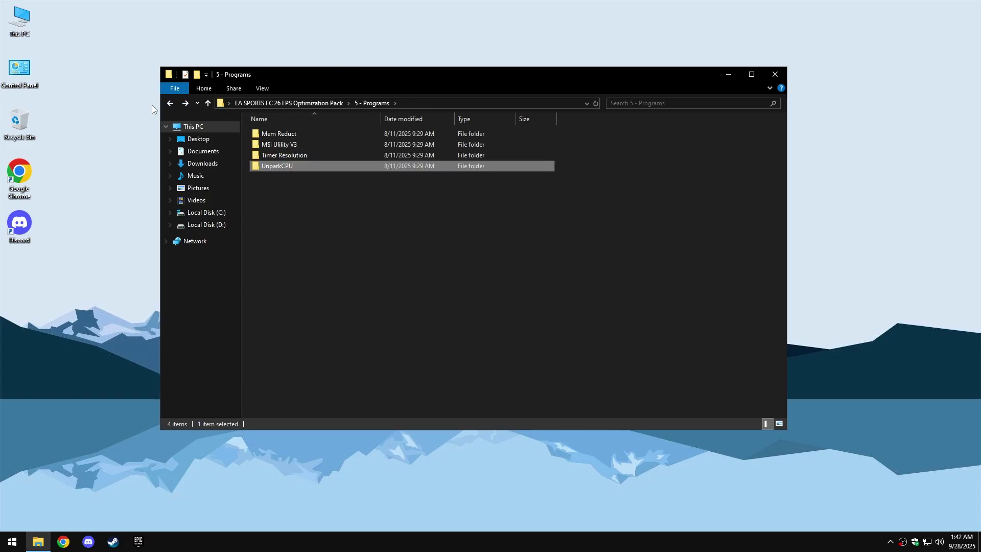
left_click(169, 105)
double_click(314, 189)
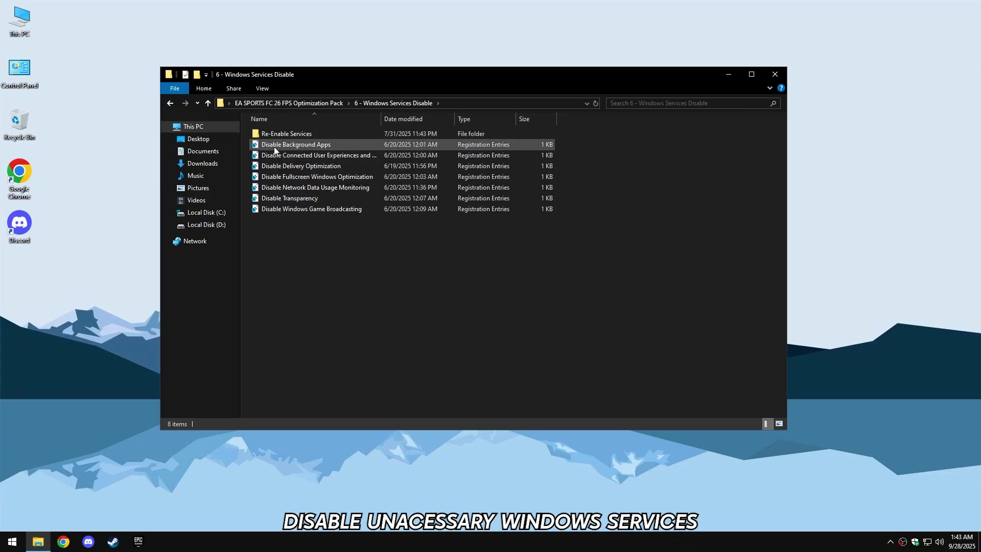
double_click(286, 145)
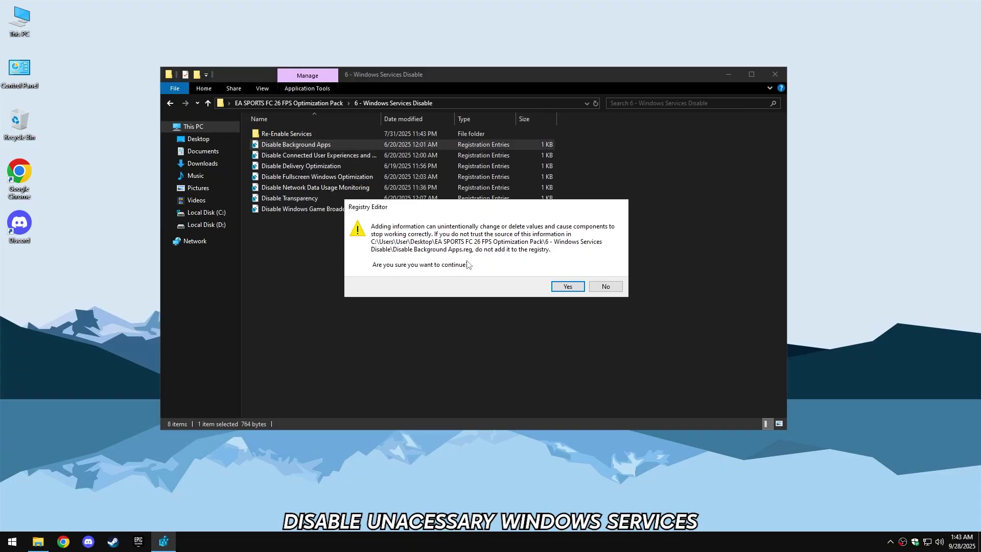
key("Return")
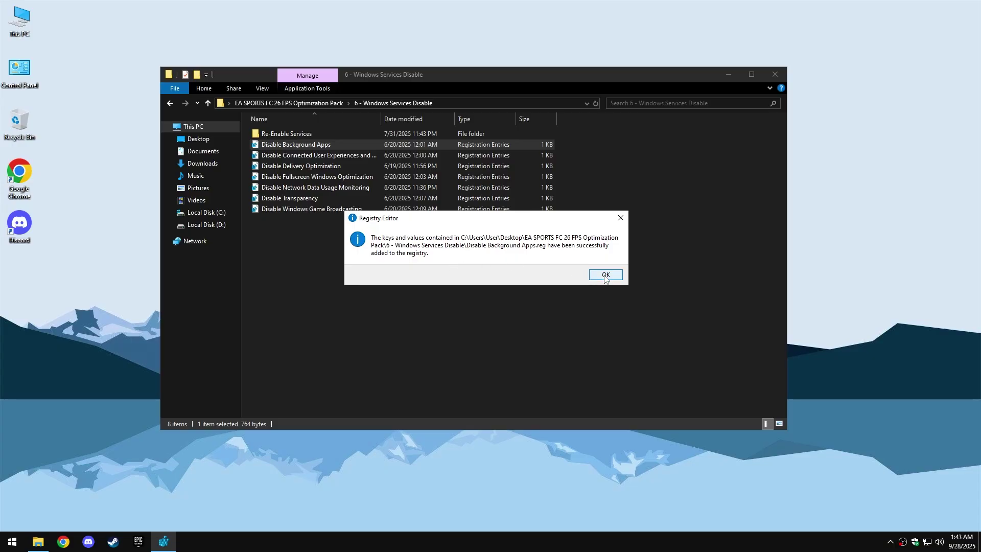
left_click(606, 275)
- Merge the Disable Connected User Experiences and Telemetry and Disable Delivery Optimization registry files
double_click(324, 155)
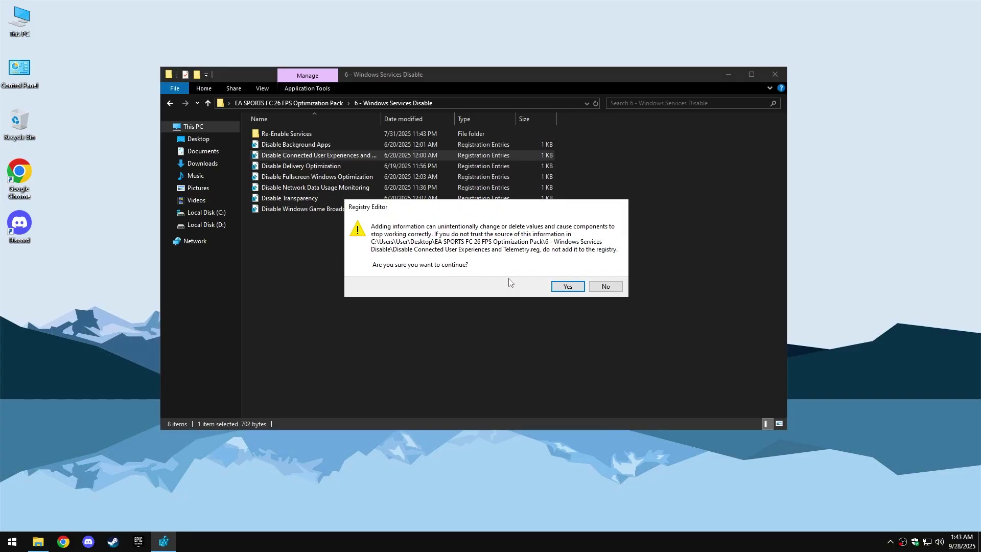
left_click(563, 286)
left_click(605, 275)
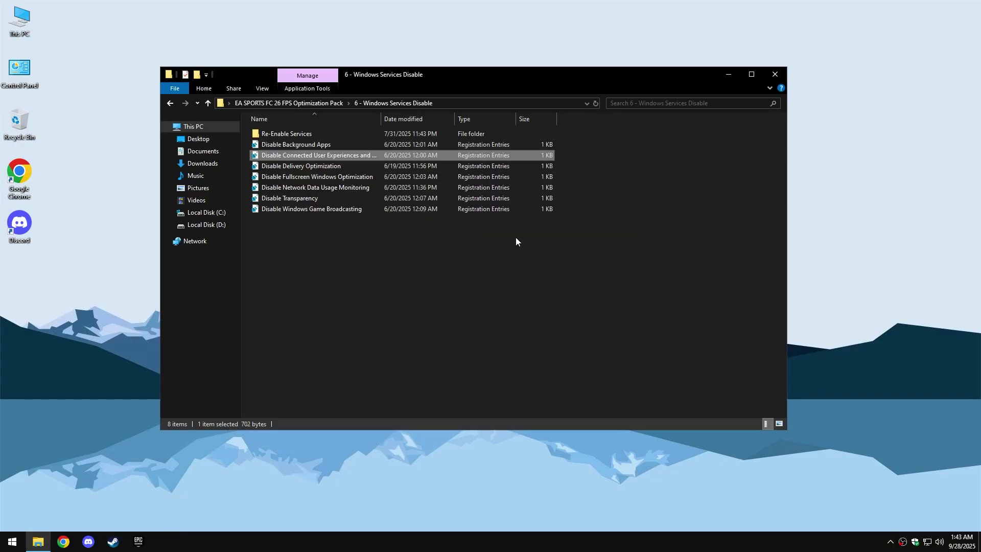
double_click(317, 166)
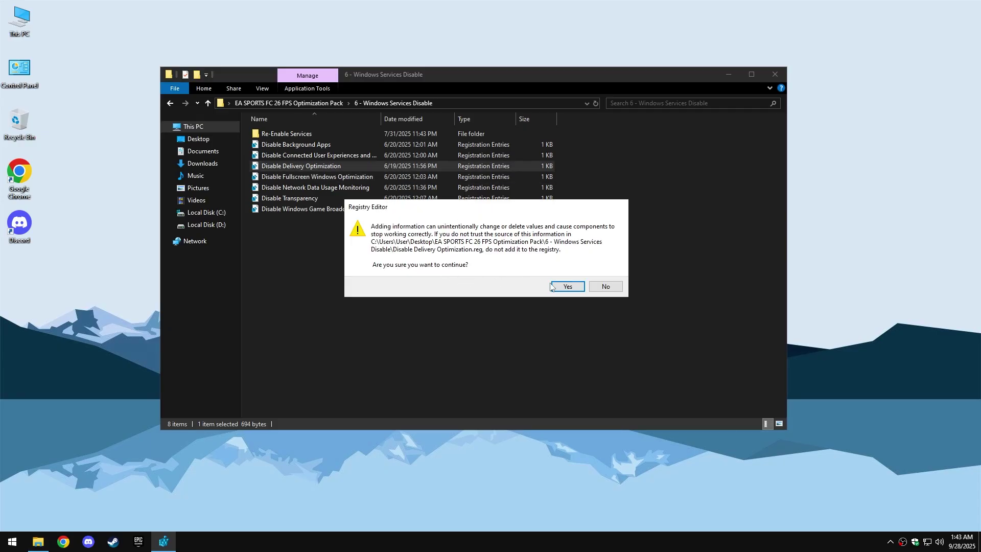
left_click(562, 288)
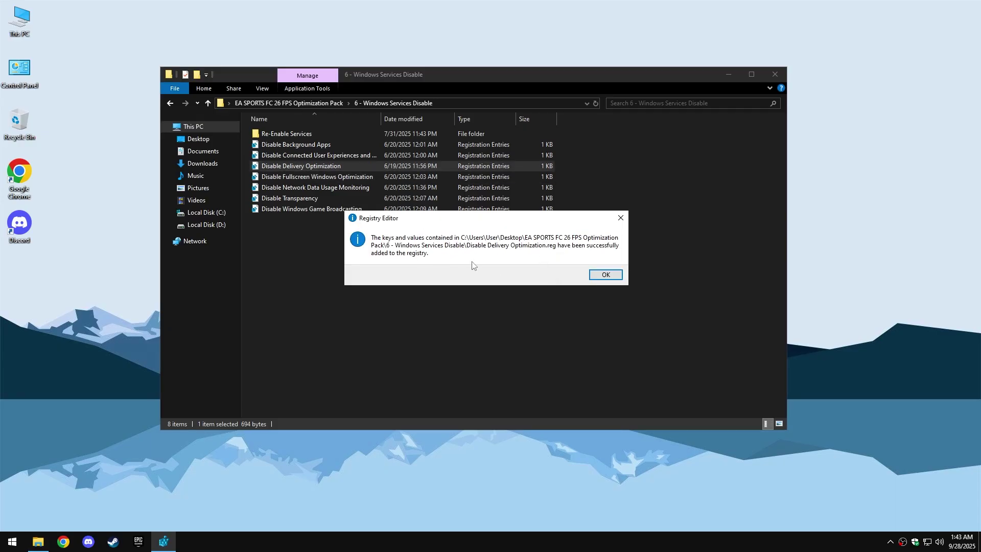
left_click(606, 275)
- Merge the Disable Fullscreen Windows Optimization and Disable Network Data Usage Monitoring registry files
double_click(341, 177)
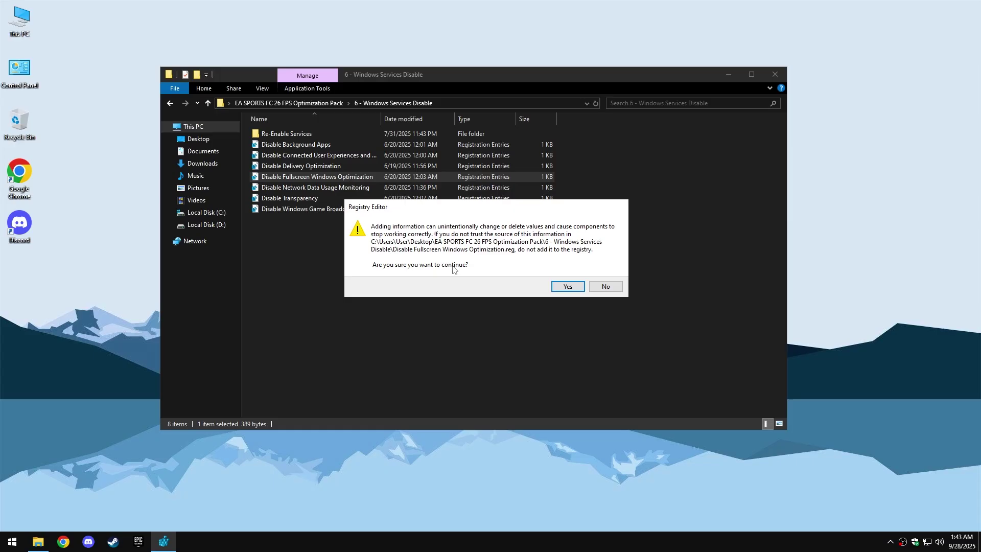
left_click(565, 289)
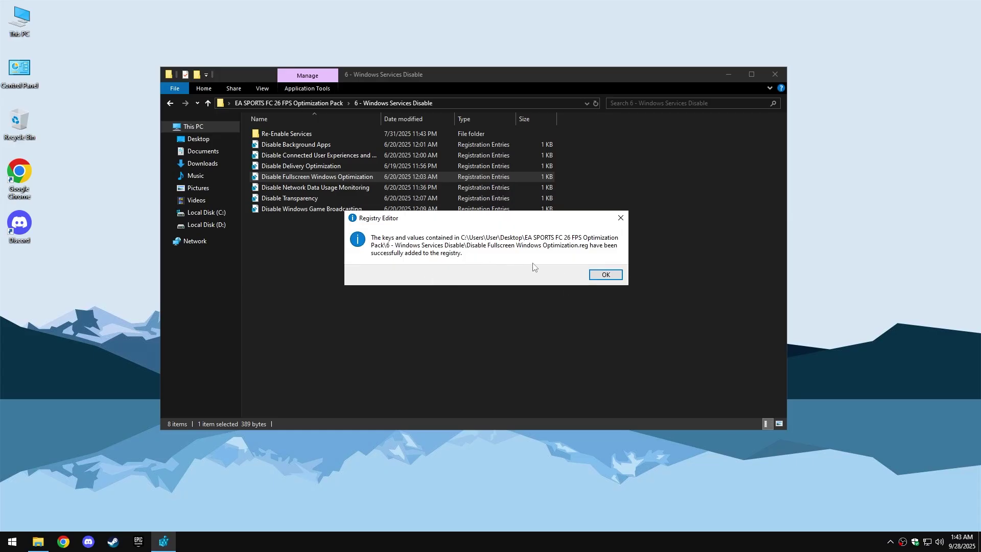
left_click(599, 276)
double_click(347, 188)
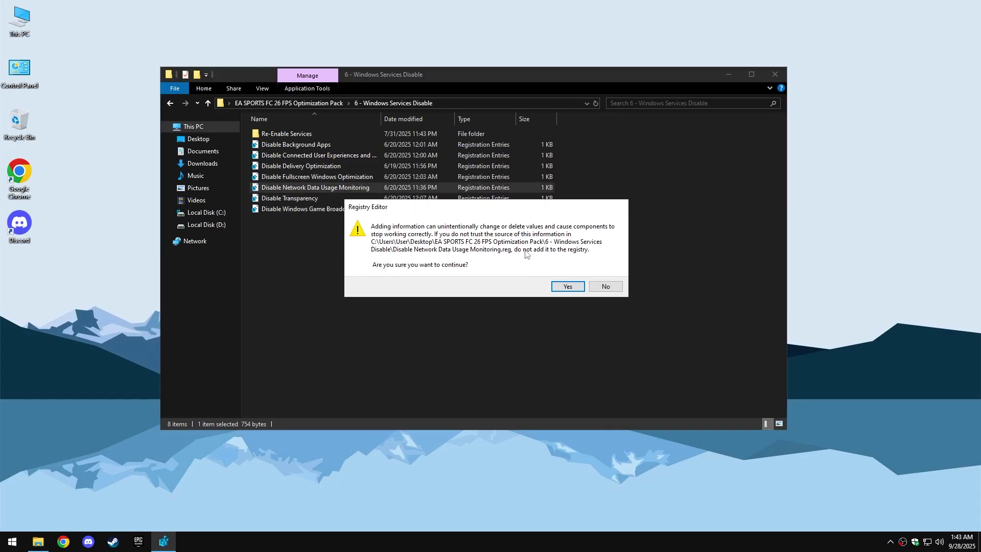
left_click(568, 287)
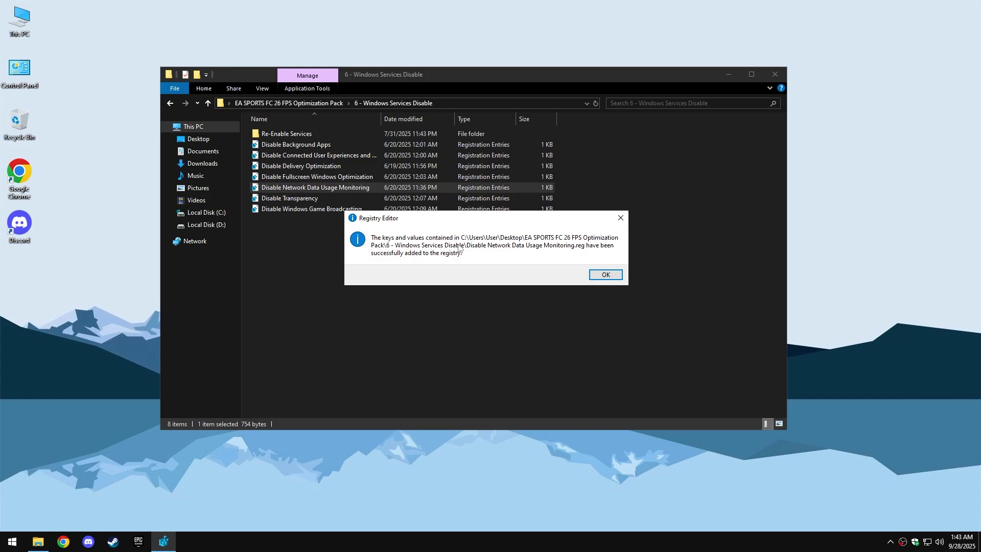
left_click(591, 274)
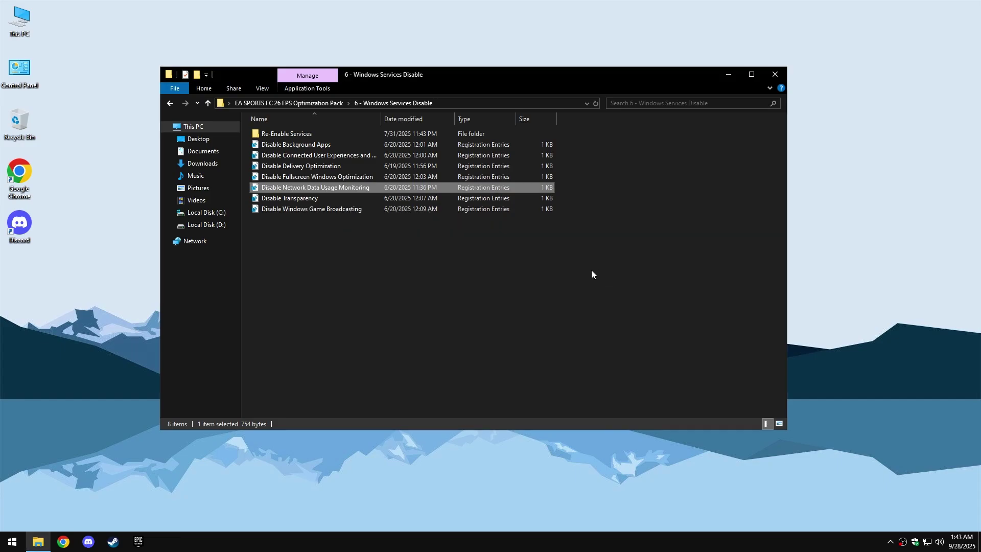
- Merge the Disable Transparency and Disable Windows Game Broadcasting registry files
double_click(347, 199)
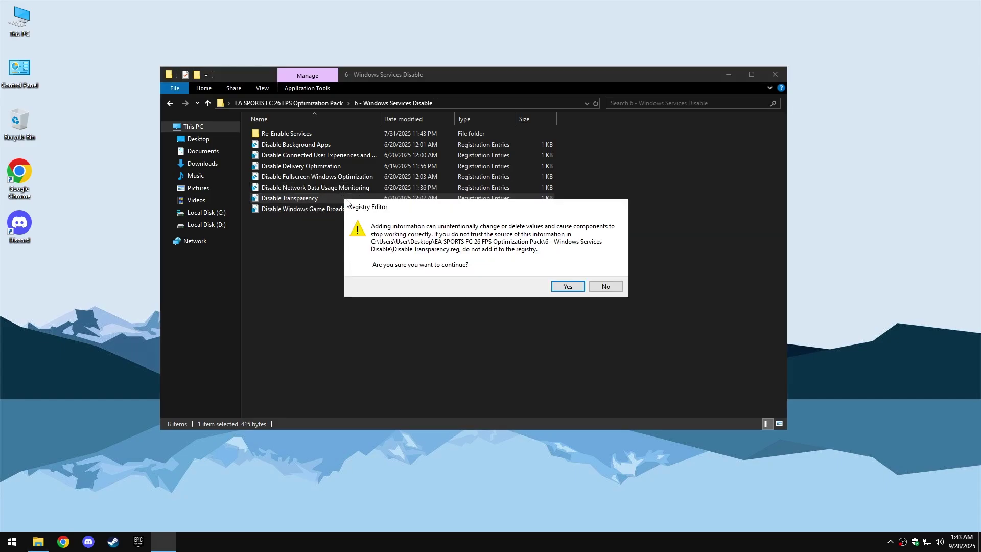
left_click(568, 287)
left_click(603, 275)
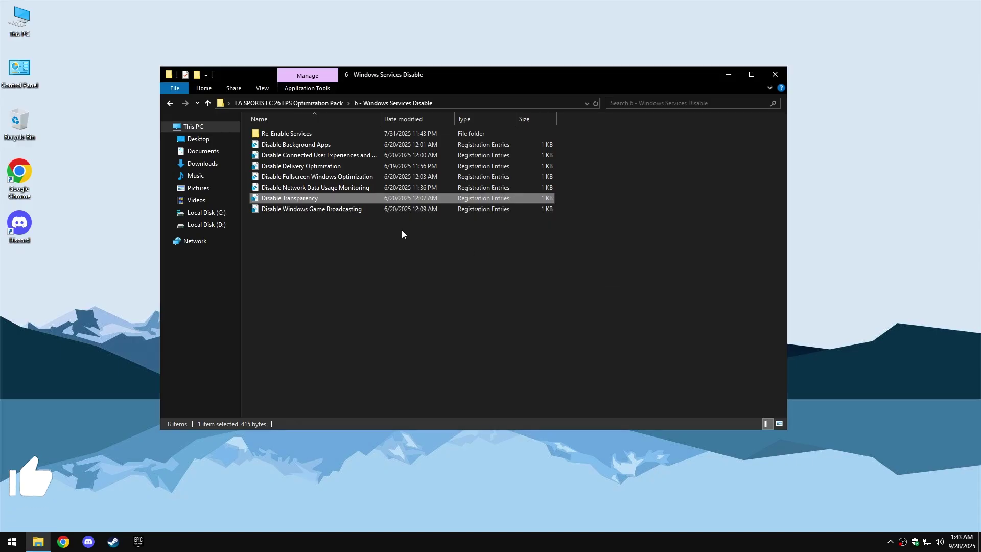
double_click(351, 209)
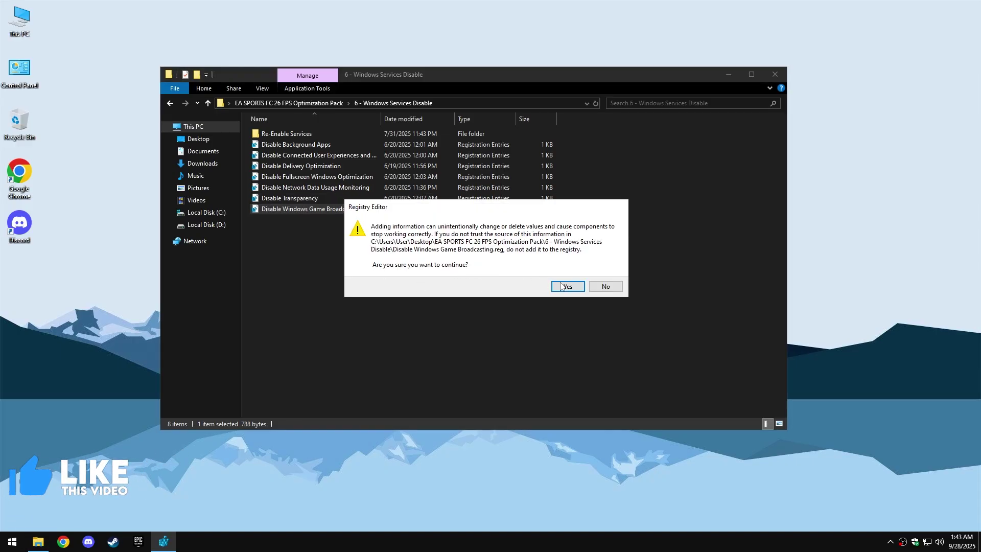
left_click(561, 287)
left_click(595, 276)
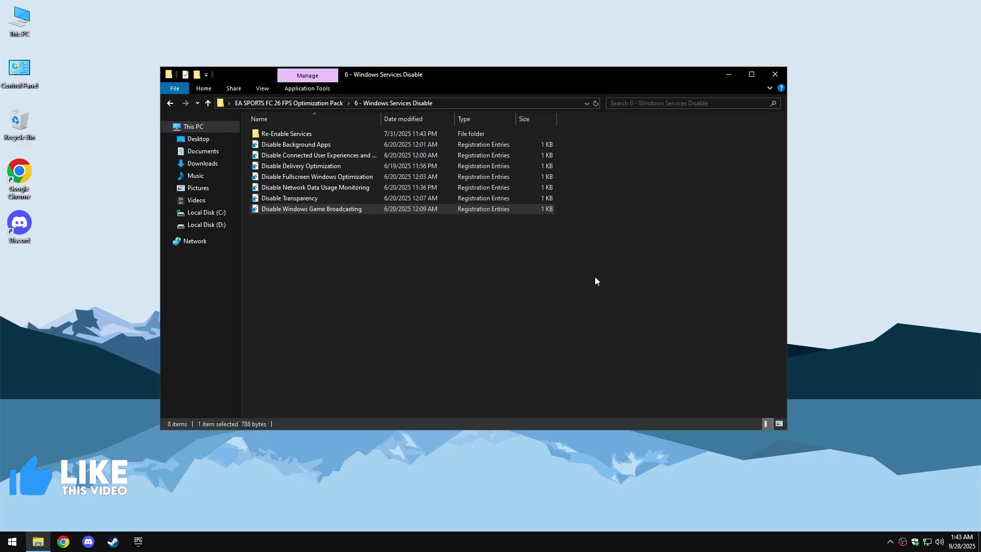
- Return to the main folder of the optimization pack and close its window
key("BackSpace")
left_click(475, 237)
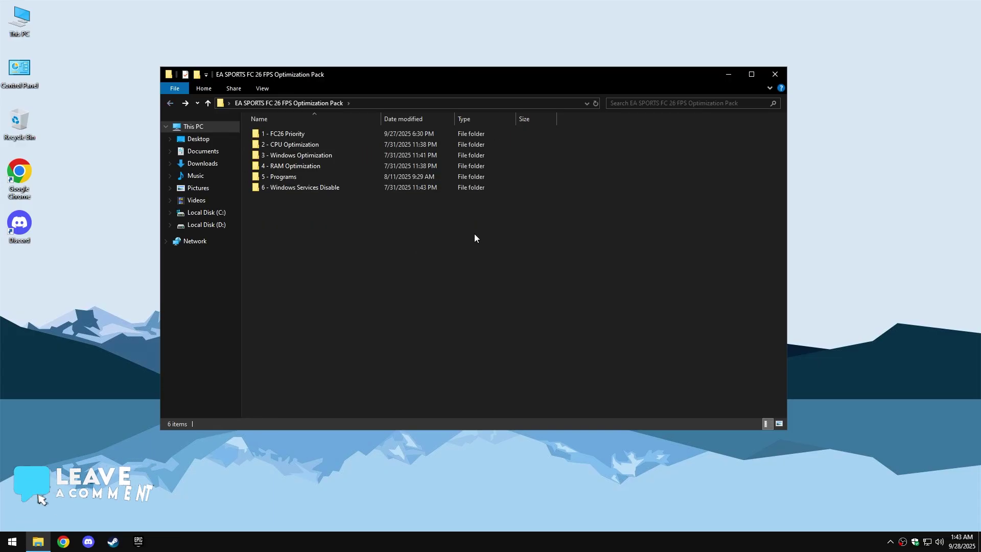
left_click(771, 80)
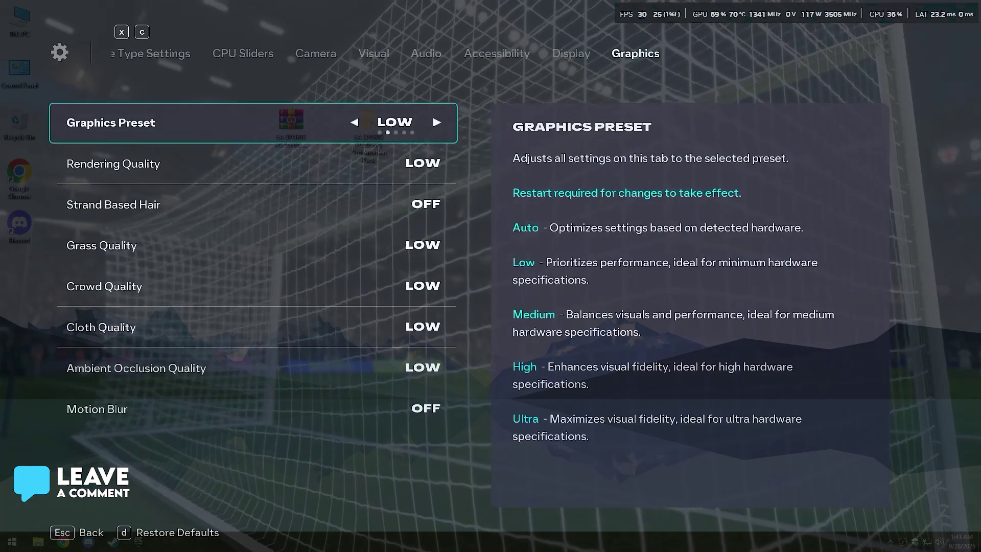
- In EA SPORTS FC 26, review the graphics preset and the rendering, crowd, cloth and ambient occlusion quality options
left_click(116, 163)
left_click(104, 286)
left_click(136, 368)
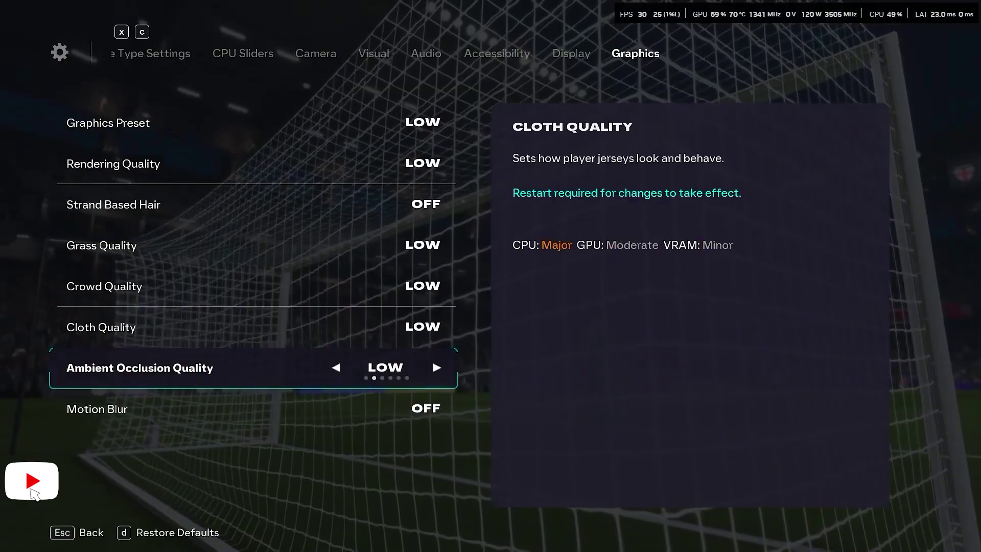
left_click(107, 122)
left_click(116, 164)
- Review the game's display mode, resolution, frame rate limit, VSync and render scale options, and return to the match
key("x")
left_click(102, 163)
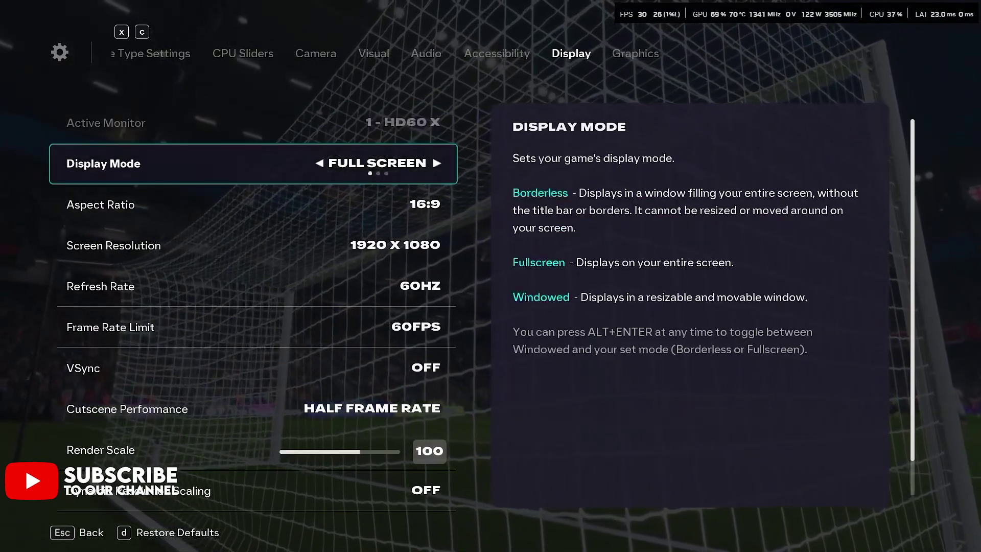
left_click(101, 205)
left_click(113, 327)
left_click(100, 450)
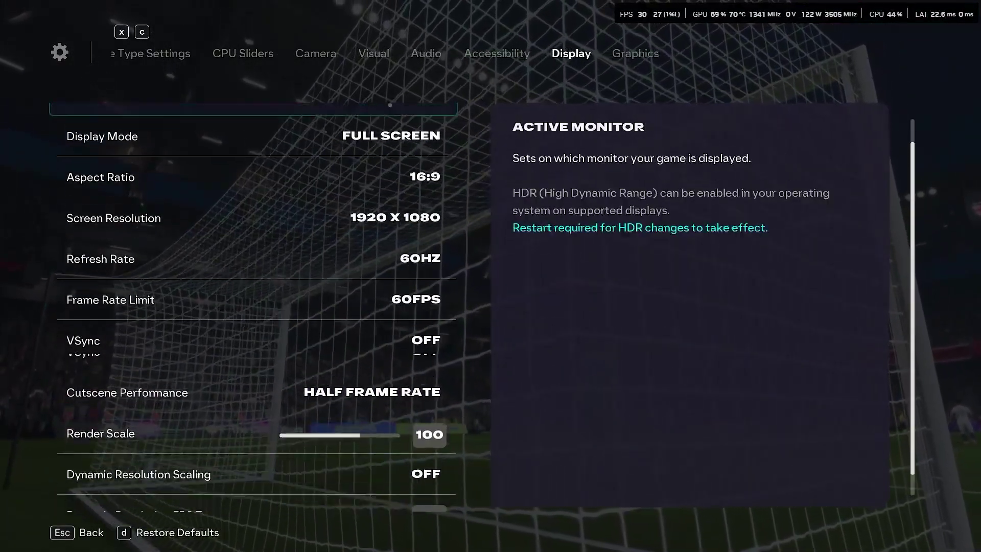
left_click(102, 163)
key("Escape")
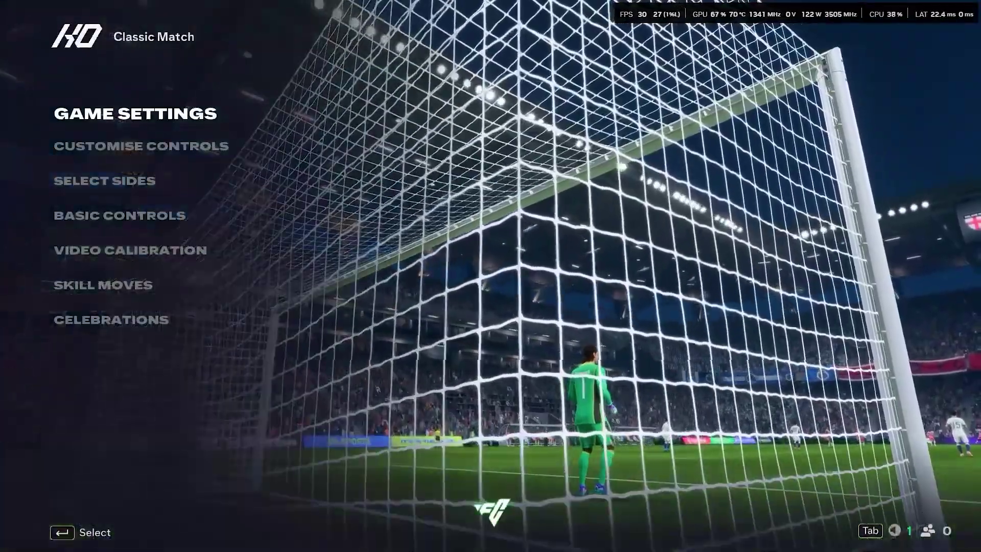
key("Escape")
key("Escape")
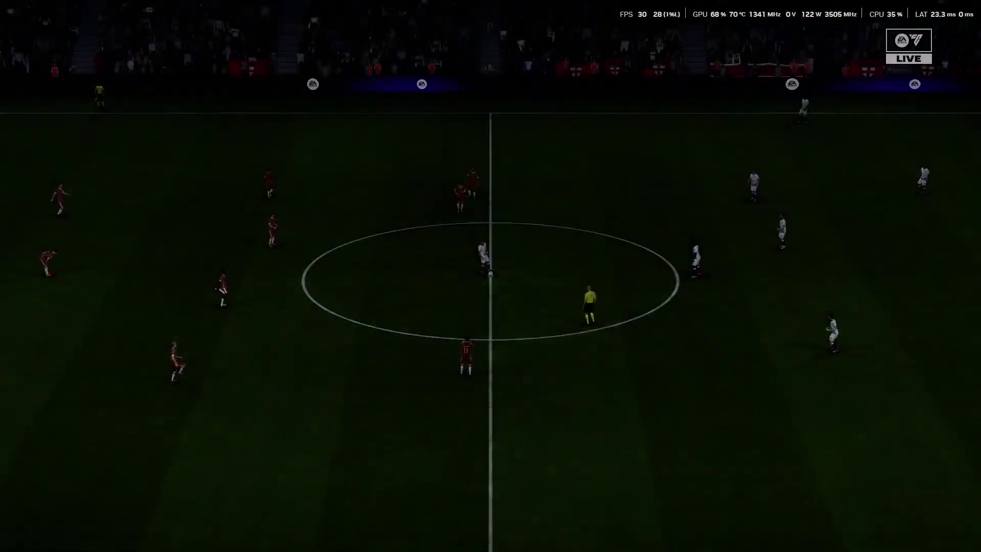